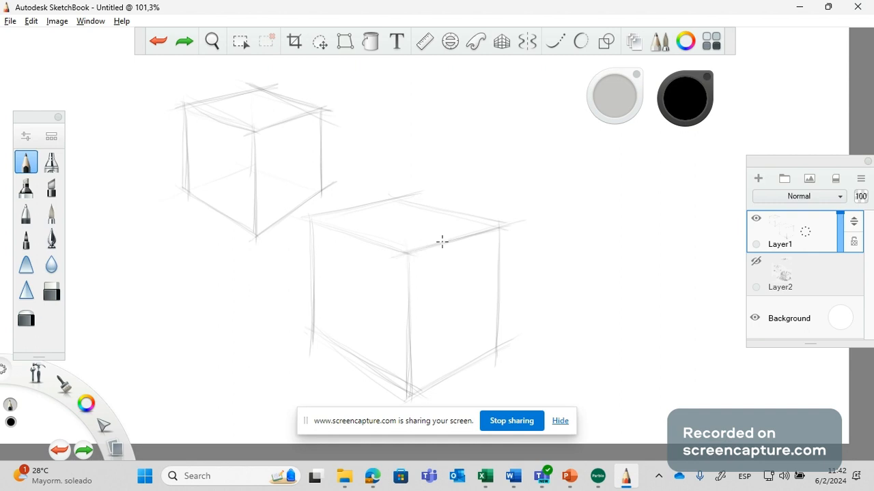
Step: Sketch a light pencil square in the empty area above the large cube, drawing all four sides
{"action": "left_click_drag", "start_coordinate": [526, 220], "coordinate": [391, 258]}
{"action": "left_click_drag", "start_coordinate": [440, 88], "coordinate": [439, 175]}
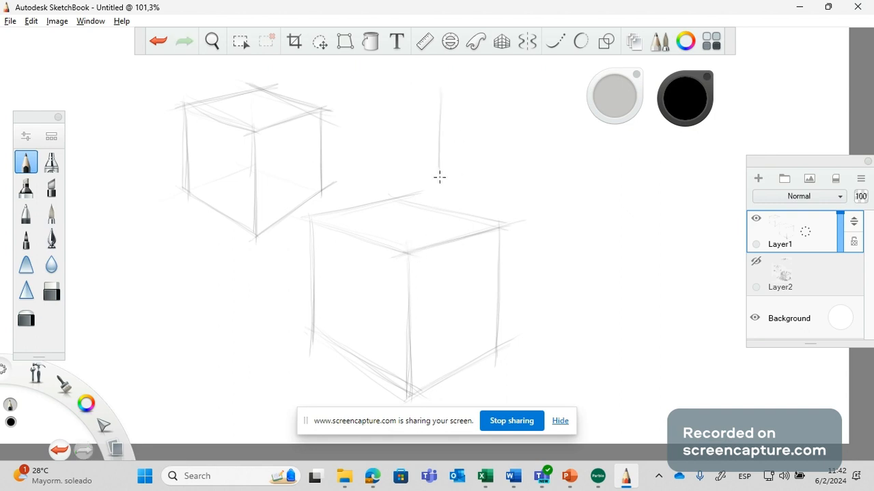
{"action": "left_click_drag", "start_coordinate": [528, 91], "coordinate": [445, 92]}
{"action": "left_click_drag", "start_coordinate": [533, 89], "coordinate": [441, 90]}
{"action": "left_click_drag", "start_coordinate": [437, 180], "coordinate": [540, 177]}
{"action": "left_click_drag", "start_coordinate": [535, 102], "coordinate": [534, 183]}
Step: Round the square's four corners with arcs and add inset guide lines parallel to its sides
{"action": "left_click_drag", "start_coordinate": [453, 91], "coordinate": [444, 107]}
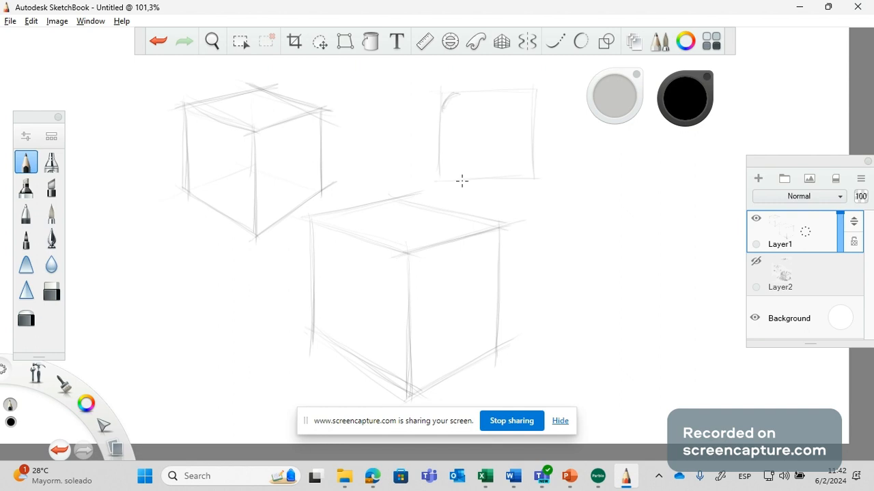
{"action": "mouse_move", "coordinate": [455, 179]}
{"action": "left_mouse_down"}
{"action": "mouse_move", "coordinate": [439, 166]}
{"action": "mouse_move", "coordinate": [455, 180]}
{"action": "left_mouse_up"}
{"action": "left_click_drag", "start_coordinate": [520, 90], "coordinate": [531, 111]}
{"action": "left_click_drag", "start_coordinate": [531, 158], "coordinate": [520, 172]}
{"action": "left_click_drag", "start_coordinate": [461, 97], "coordinate": [462, 174]}
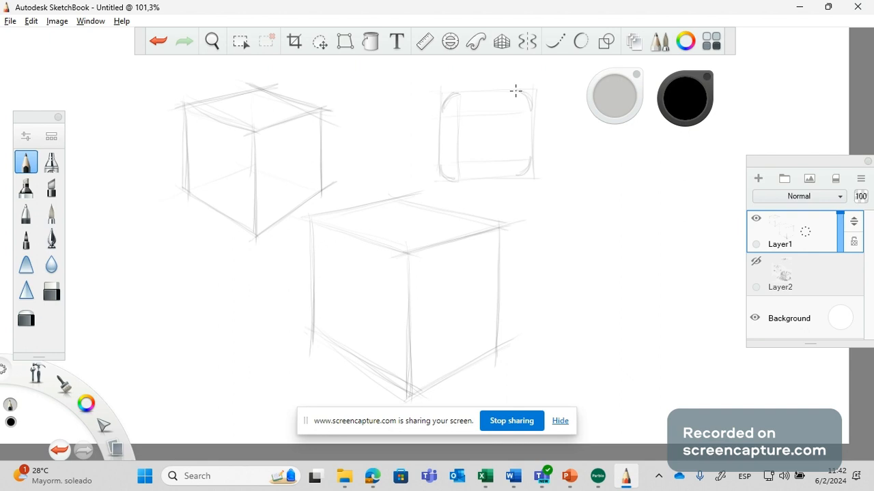
{"action": "left_click_drag", "start_coordinate": [515, 90], "coordinate": [517, 164]}
Step: Sketch inset guide lines parallel to the edges on the large cube's faces, in perspective
{"action": "mouse_move", "coordinate": [392, 258]}
{"action": "left_mouse_down"}
{"action": "mouse_move", "coordinate": [355, 257]}
{"action": "mouse_move", "coordinate": [337, 358]}
{"action": "left_mouse_up"}
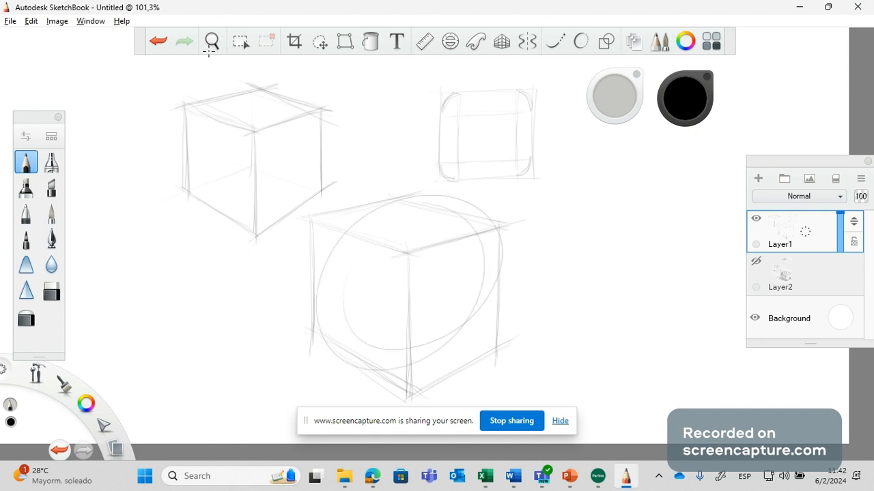
{"action": "left_click", "coordinate": [158, 42]}
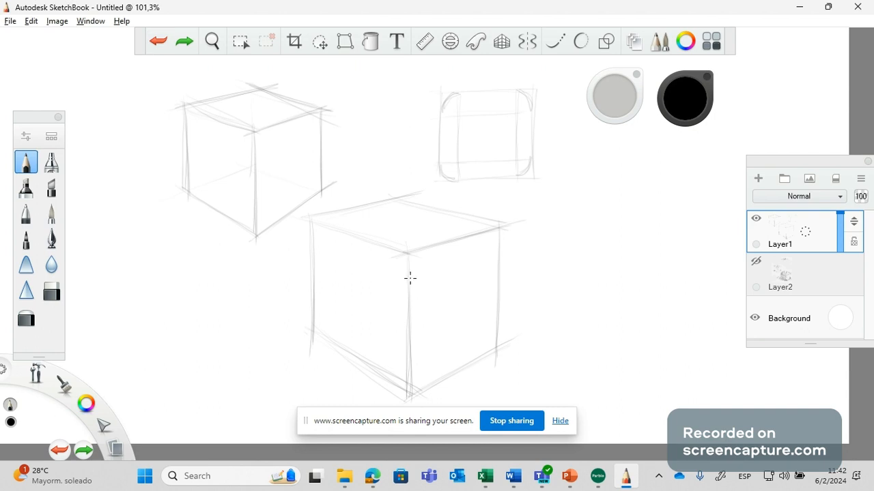
{"action": "left_click_drag", "start_coordinate": [409, 278], "coordinate": [442, 268]}
{"action": "left_click_drag", "start_coordinate": [379, 362], "coordinate": [380, 251]}
{"action": "left_click_drag", "start_coordinate": [385, 344], "coordinate": [384, 365]}
{"action": "left_click_drag", "start_coordinate": [433, 267], "coordinate": [430, 372]}
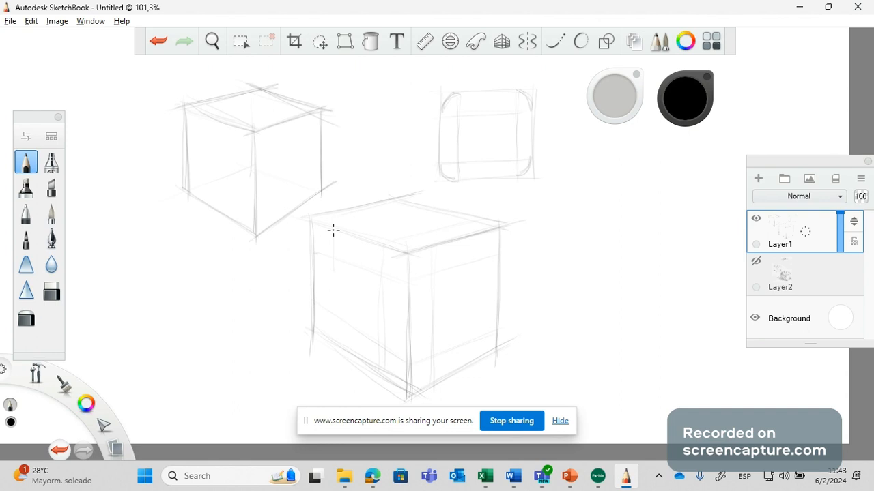
{"action": "left_click_drag", "start_coordinate": [333, 231], "coordinate": [337, 341]}
{"action": "left_click_drag", "start_coordinate": [472, 287], "coordinate": [474, 330]}
Step: Sketch matching inset guide lines on the faces of the small cube
{"action": "left_click_drag", "start_coordinate": [274, 127], "coordinate": [277, 220]}
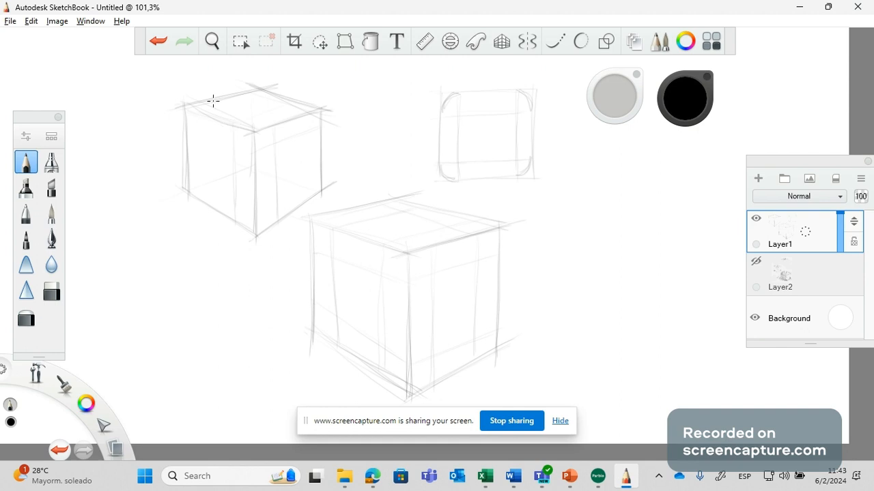
{"action": "left_click_drag", "start_coordinate": [207, 120], "coordinate": [211, 197]}
{"action": "left_click_drag", "start_coordinate": [206, 120], "coordinate": [208, 208]}
{"action": "left_click_drag", "start_coordinate": [186, 185], "coordinate": [256, 224]}
Step: Draw three curves joining the guide lines to form the rounded front top corner of the large cube
{"action": "left_click_drag", "start_coordinate": [447, 256], "coordinate": [365, 270]}
{"action": "left_click_drag", "start_coordinate": [382, 237], "coordinate": [377, 243]}
{"action": "left_click", "coordinate": [156, 43]}
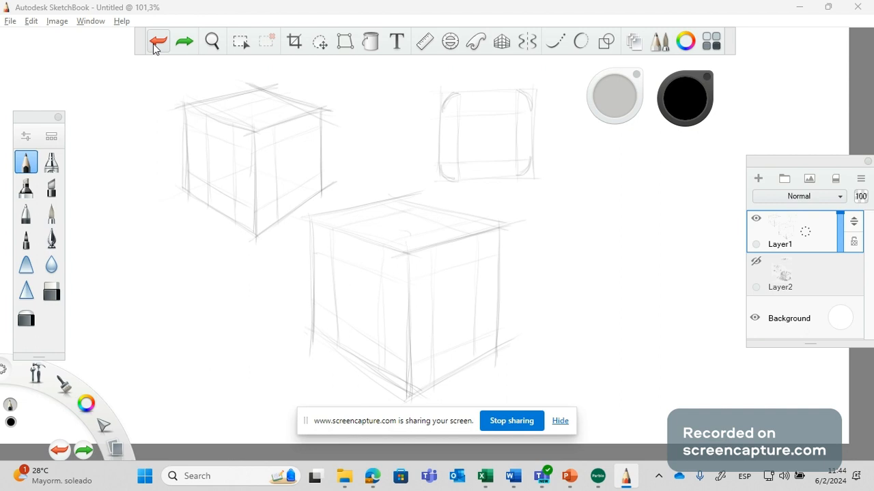
{"action": "left_click", "coordinate": [384, 276]}
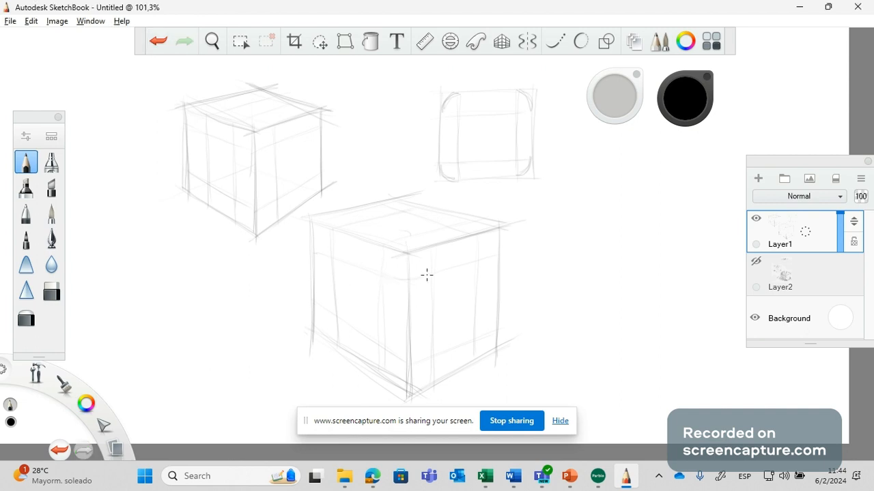
{"action": "left_click_drag", "start_coordinate": [396, 279], "coordinate": [427, 274]}
{"action": "mouse_move", "coordinate": [402, 236]}
{"action": "left_mouse_down"}
{"action": "mouse_move", "coordinate": [388, 262]}
{"action": "mouse_move", "coordinate": [404, 236]}
{"action": "left_mouse_up"}
{"action": "left_click_drag", "start_coordinate": [407, 237], "coordinate": [433, 276]}
{"action": "mouse_move", "coordinate": [400, 240]}
{"action": "left_mouse_down"}
{"action": "mouse_move", "coordinate": [387, 276]}
{"action": "mouse_move", "coordinate": [413, 277]}
{"action": "left_mouse_up"}
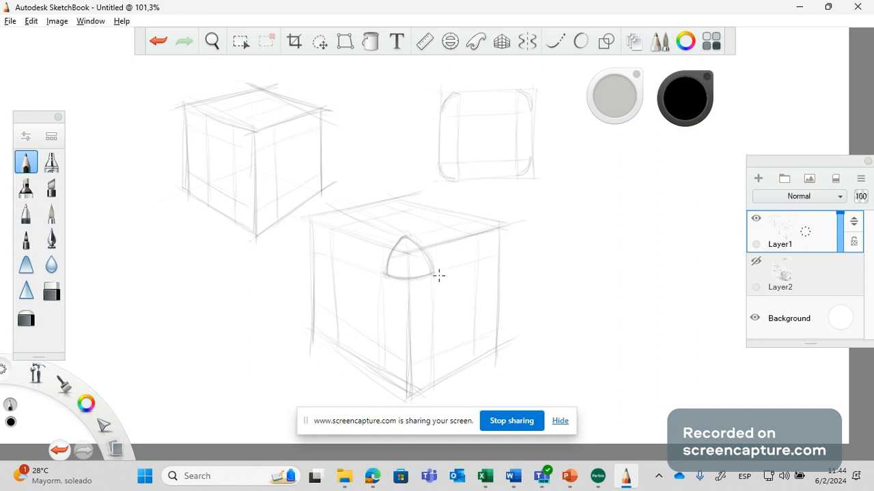
Step: Draw the rounded left top corner of the large cube as a pair of darkened arcs
{"action": "mouse_move", "coordinate": [346, 226]}
{"action": "left_mouse_down"}
{"action": "mouse_move", "coordinate": [302, 206]}
{"action": "mouse_move", "coordinate": [314, 197]}
{"action": "left_mouse_up"}
{"action": "left_click", "coordinate": [159, 42]}
{"action": "left_click_drag", "start_coordinate": [333, 252], "coordinate": [351, 223]}
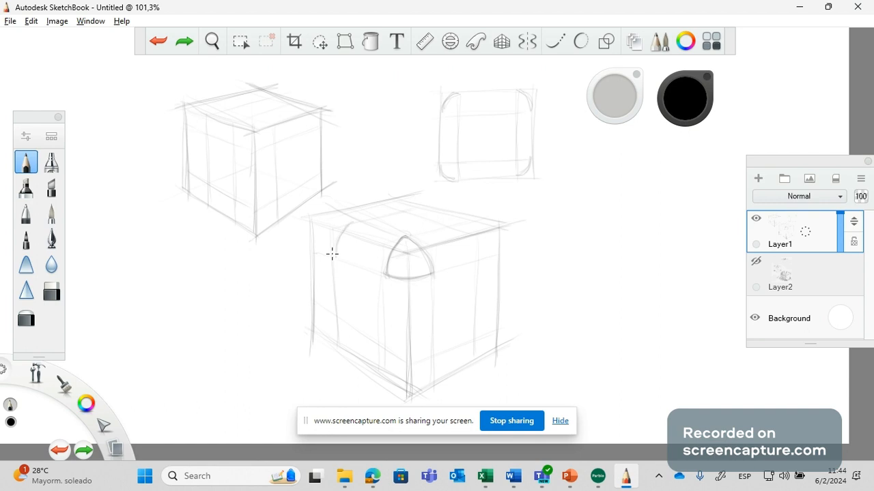
{"action": "left_click_drag", "start_coordinate": [334, 260], "coordinate": [356, 223]}
{"action": "left_click_drag", "start_coordinate": [332, 254], "coordinate": [334, 260]}
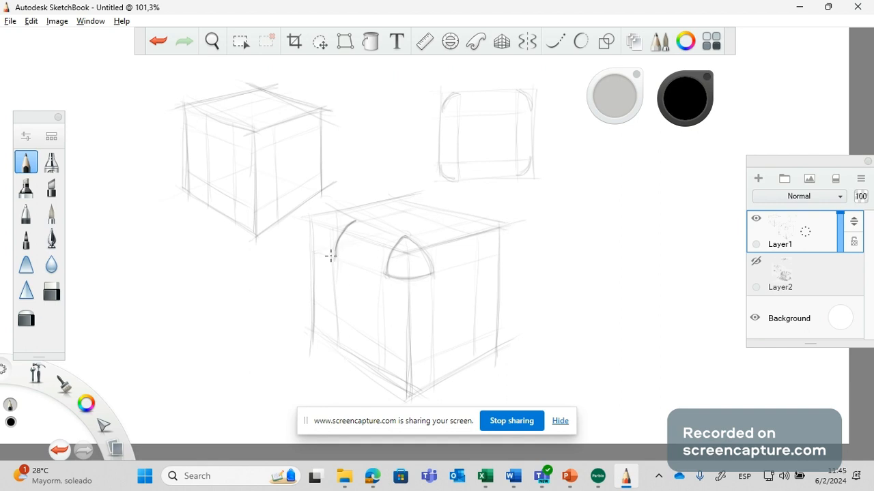
{"action": "left_click_drag", "start_coordinate": [332, 258], "coordinate": [337, 240]}
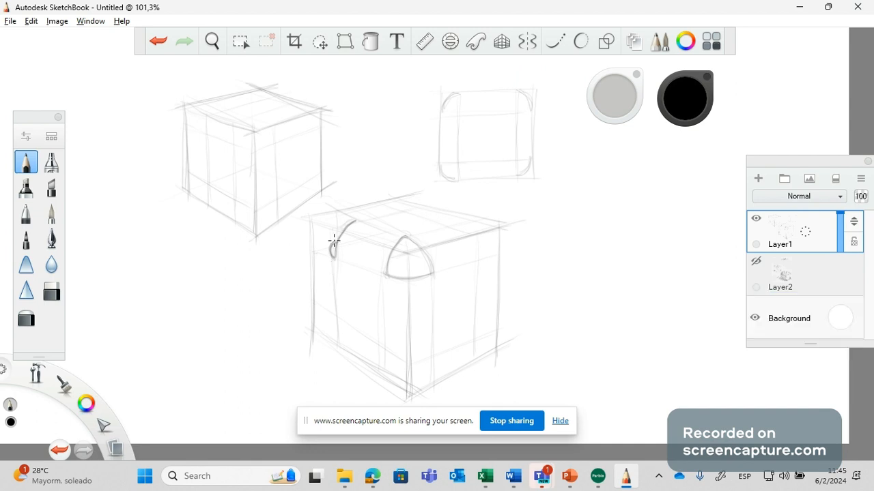
{"action": "left_click_drag", "start_coordinate": [335, 242], "coordinate": [353, 222]}
{"action": "mouse_move", "coordinate": [331, 255]}
{"action": "left_mouse_down"}
{"action": "mouse_move", "coordinate": [329, 242]}
{"action": "mouse_move", "coordinate": [353, 221]}
{"action": "mouse_move", "coordinate": [328, 261]}
{"action": "left_mouse_up"}
Step: Draw the rounded front top and left top corners on the small cube
{"action": "left_click_drag", "start_coordinate": [189, 254], "coordinate": [177, 173]}
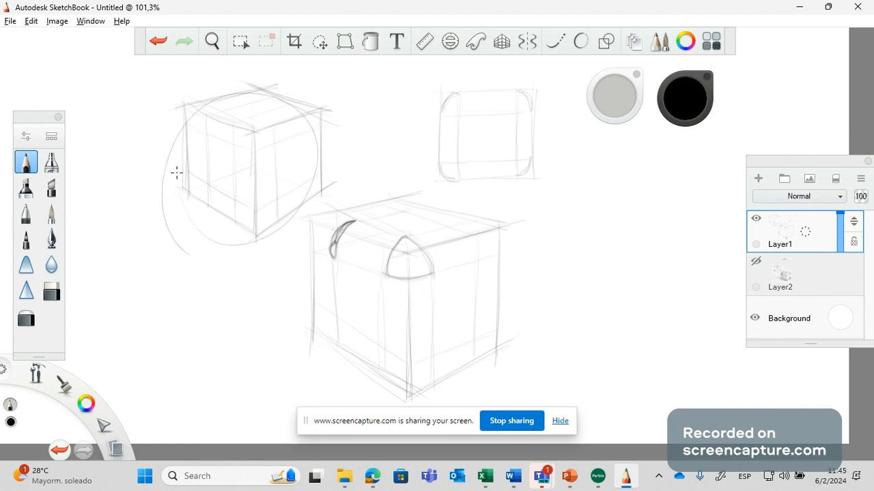
{"action": "left_click", "coordinate": [158, 41]}
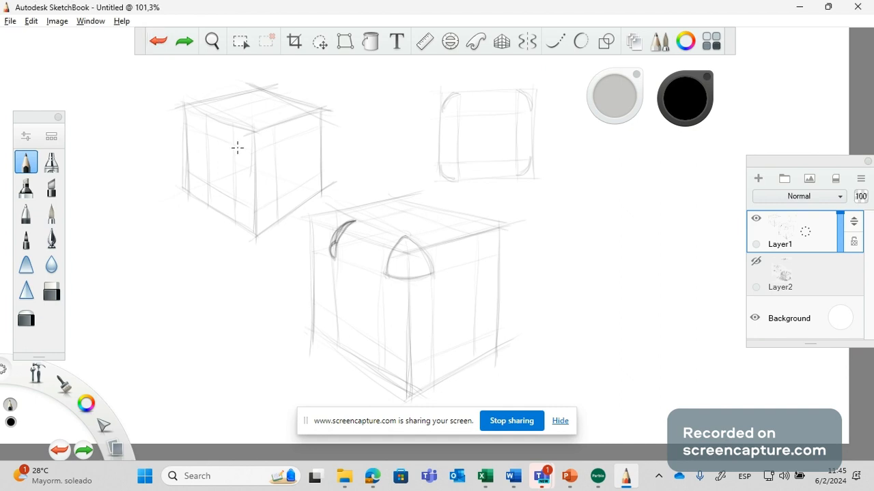
{"action": "left_click_drag", "start_coordinate": [236, 145], "coordinate": [251, 150]}
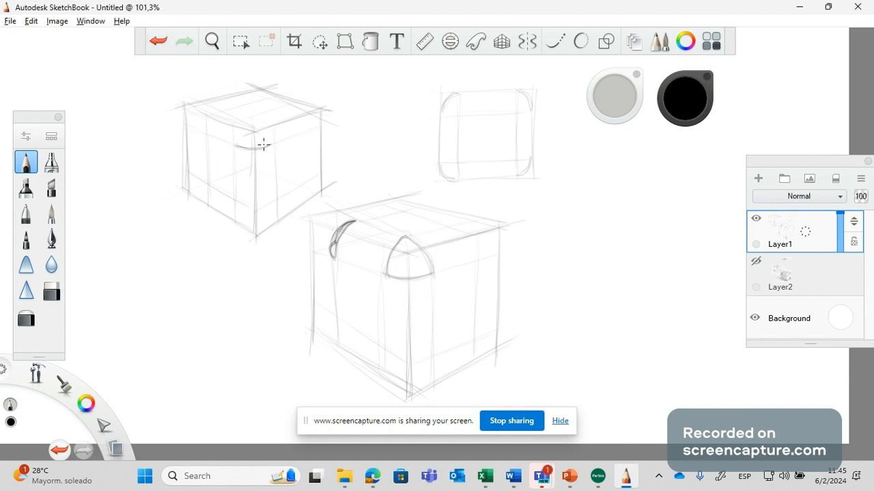
{"action": "mouse_move", "coordinate": [264, 145]}
{"action": "left_mouse_down"}
{"action": "mouse_move", "coordinate": [248, 121]}
{"action": "mouse_move", "coordinate": [281, 128]}
{"action": "mouse_move", "coordinate": [253, 119]}
{"action": "left_mouse_up"}
{"action": "key", "text": "ctrl+z"}
{"action": "left_click_drag", "start_coordinate": [209, 130], "coordinate": [219, 111]}
{"action": "left_click_drag", "start_coordinate": [219, 110], "coordinate": [205, 121]}
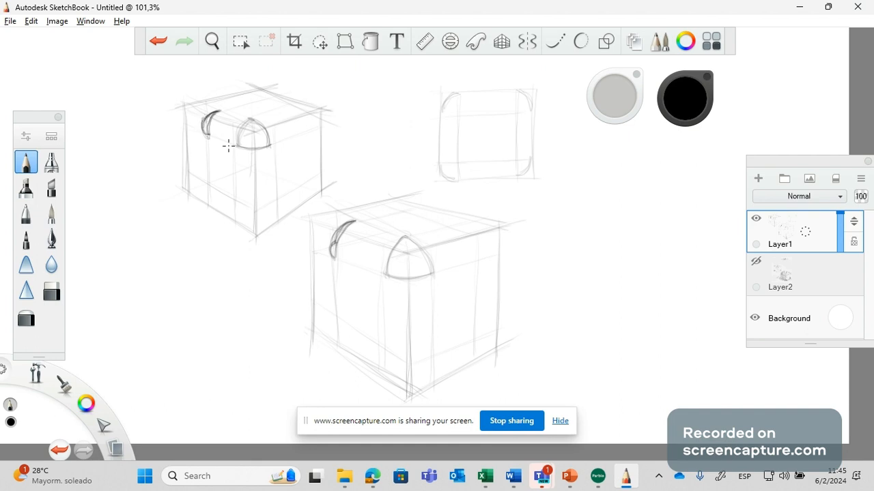
Step: Draw the rounded right top corner of the large cube with paired arcs between the guide lines
{"action": "left_click_drag", "start_coordinate": [507, 217], "coordinate": [505, 216]}
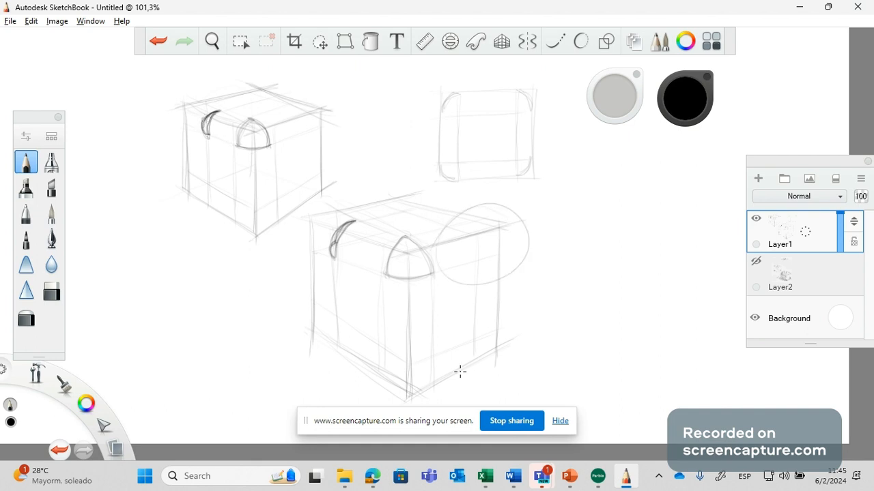
{"action": "left_click", "coordinate": [158, 43]}
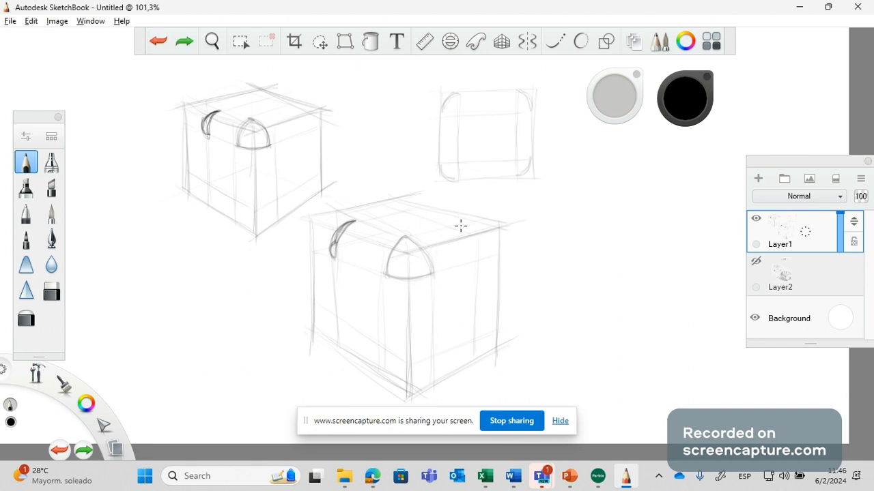
{"action": "left_click_drag", "start_coordinate": [458, 225], "coordinate": [478, 254]}
{"action": "left_click_drag", "start_coordinate": [460, 224], "coordinate": [477, 253]}
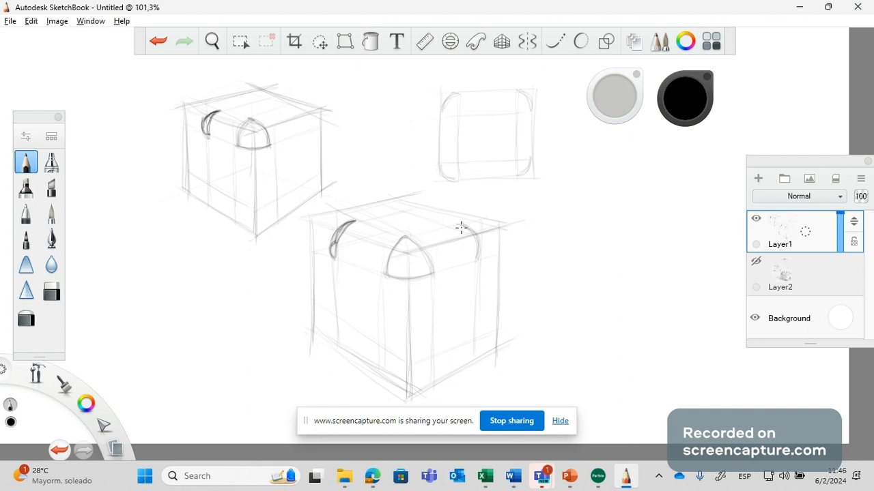
{"action": "mouse_move", "coordinate": [480, 250]}
{"action": "left_mouse_down"}
{"action": "mouse_move", "coordinate": [461, 225]}
{"action": "mouse_move", "coordinate": [476, 262]}
{"action": "left_mouse_up"}
{"action": "left_click_drag", "start_coordinate": [482, 248], "coordinate": [483, 252]}
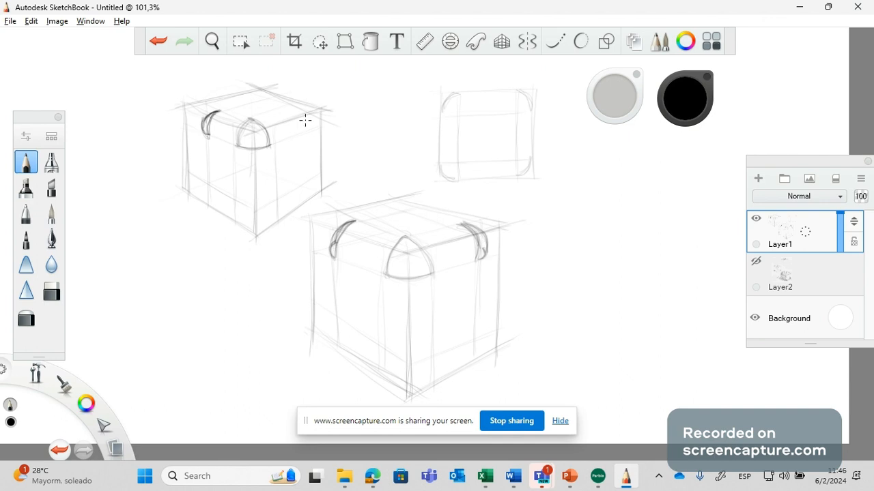
Step: Add a vertical guide line and rounded arcs at the small cube's right top corner
{"action": "left_click_drag", "start_coordinate": [307, 114], "coordinate": [305, 191]}
{"action": "mouse_move", "coordinate": [297, 112]}
{"action": "left_mouse_down"}
{"action": "mouse_move", "coordinate": [303, 134]}
{"action": "mouse_move", "coordinate": [294, 105]}
{"action": "mouse_move", "coordinate": [307, 128]}
{"action": "left_mouse_up"}
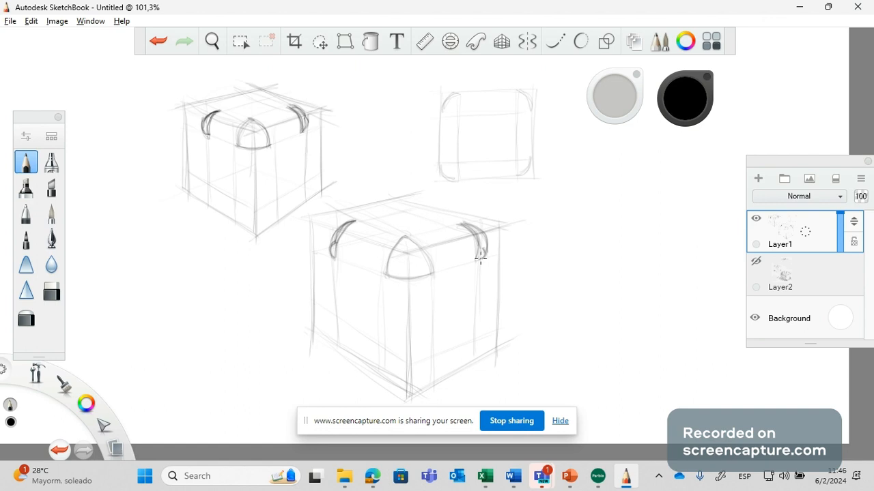
{"action": "mouse_move", "coordinate": [481, 256]}
{"action": "left_mouse_down"}
{"action": "mouse_move", "coordinate": [480, 243]}
{"action": "mouse_move", "coordinate": [482, 260]}
{"action": "left_mouse_up"}
Step: Draw and darken the rounded front bottom corner of the large cube as a crescent between the guide lines
{"action": "left_click_drag", "start_coordinate": [423, 346], "coordinate": [413, 338]}
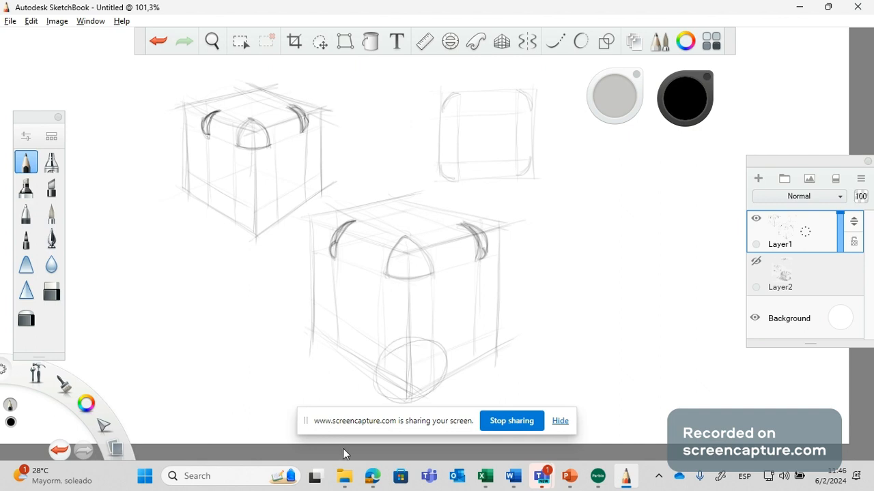
{"action": "left_click", "coordinate": [158, 41]}
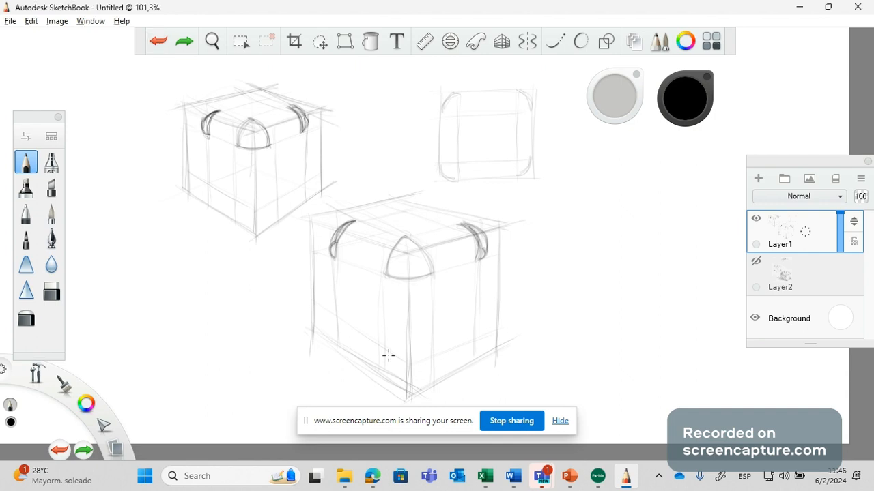
{"action": "mouse_move", "coordinate": [389, 277]}
{"action": "left_mouse_down"}
{"action": "mouse_move", "coordinate": [429, 275]}
{"action": "mouse_move", "coordinate": [374, 285]}
{"action": "left_mouse_up"}
{"action": "left_click", "coordinate": [158, 43]}
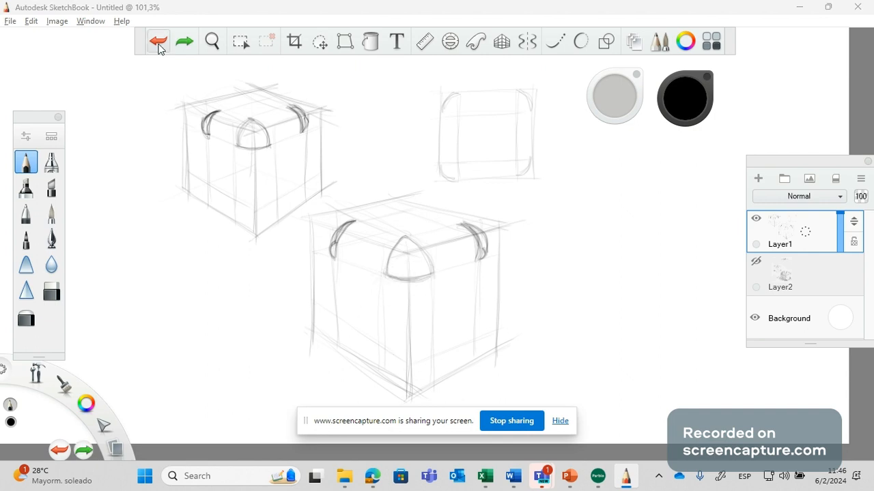
{"action": "left_click_drag", "start_coordinate": [433, 357], "coordinate": [385, 355]}
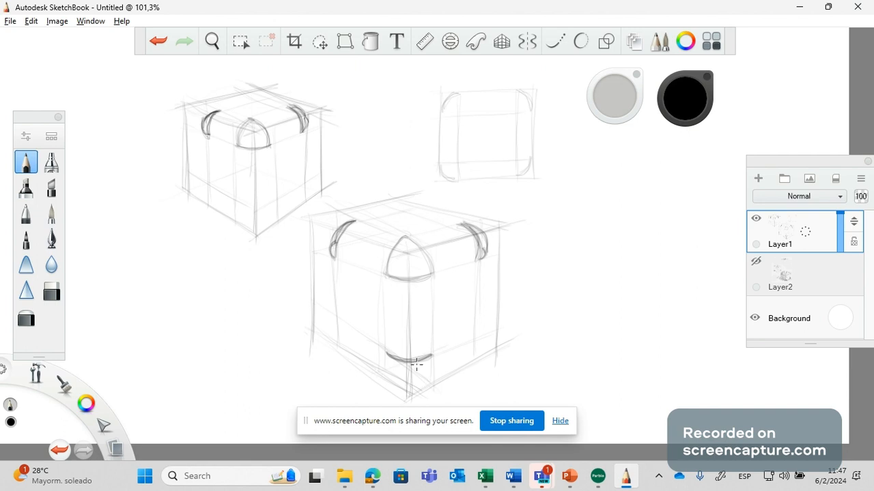
{"action": "mouse_move", "coordinate": [405, 366]}
{"action": "left_mouse_down"}
{"action": "mouse_move", "coordinate": [429, 356]}
{"action": "mouse_move", "coordinate": [384, 355]}
{"action": "mouse_move", "coordinate": [409, 368]}
{"action": "left_mouse_up"}
{"action": "left_click_drag", "start_coordinate": [387, 362], "coordinate": [426, 363]}
Step: Draw the rounded right bottom corner of the large cube and outline the bottom edge leading to it
{"action": "left_click_drag", "start_coordinate": [502, 307], "coordinate": [503, 310]}
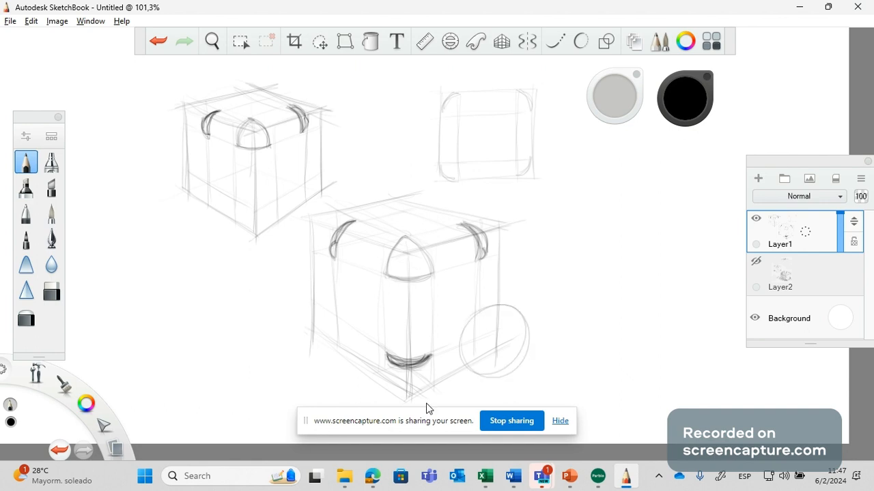
{"action": "left_click", "coordinate": [159, 43]}
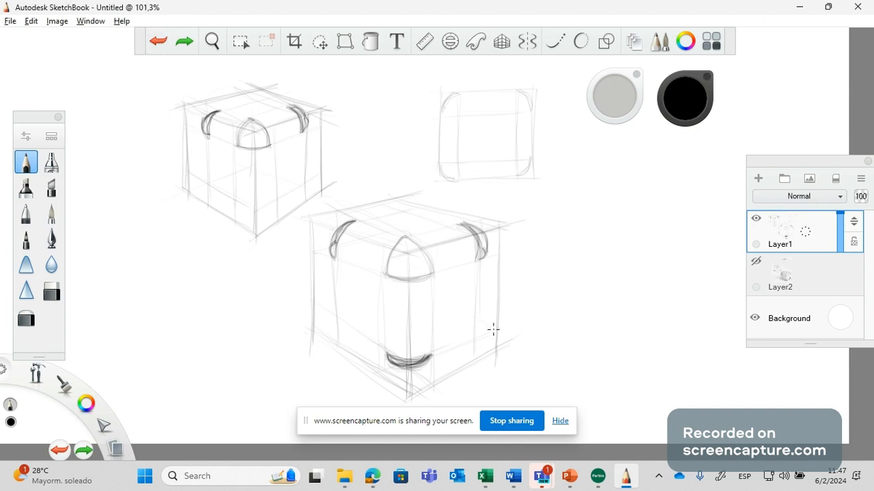
{"action": "mouse_move", "coordinate": [493, 331]}
{"action": "left_mouse_down"}
{"action": "mouse_move", "coordinate": [441, 303]}
{"action": "mouse_move", "coordinate": [497, 341]}
{"action": "left_mouse_up"}
{"action": "left_click_drag", "start_coordinate": [478, 319], "coordinate": [473, 336]}
{"action": "left_click_drag", "start_coordinate": [485, 323], "coordinate": [477, 338]}
{"action": "left_click_drag", "start_coordinate": [487, 327], "coordinate": [478, 349]}
{"action": "mouse_move", "coordinate": [479, 346]}
{"action": "left_mouse_down"}
{"action": "mouse_move", "coordinate": [427, 367]}
{"action": "mouse_move", "coordinate": [478, 346]}
{"action": "mouse_move", "coordinate": [472, 349]}
{"action": "left_mouse_up"}
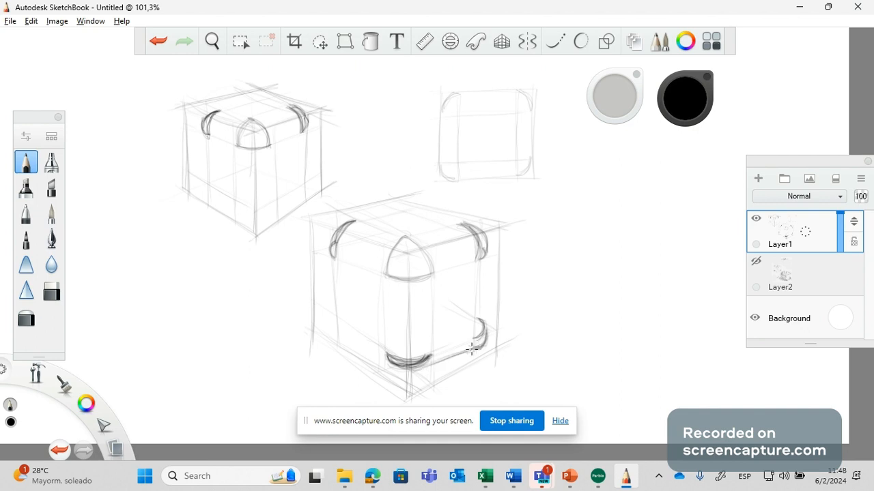
Step: Outline the large cube's right vertical edge between its rounded top and bottom corners
{"action": "left_click_drag", "start_coordinate": [486, 281], "coordinate": [485, 262]}
{"action": "left_click_drag", "start_coordinate": [487, 318], "coordinate": [487, 260]}
{"action": "left_click_drag", "start_coordinate": [477, 330], "coordinate": [476, 257]}
{"action": "mouse_move", "coordinate": [481, 322]}
{"action": "left_mouse_down"}
{"action": "mouse_move", "coordinate": [482, 262]}
{"action": "mouse_move", "coordinate": [485, 333]}
{"action": "left_mouse_up"}
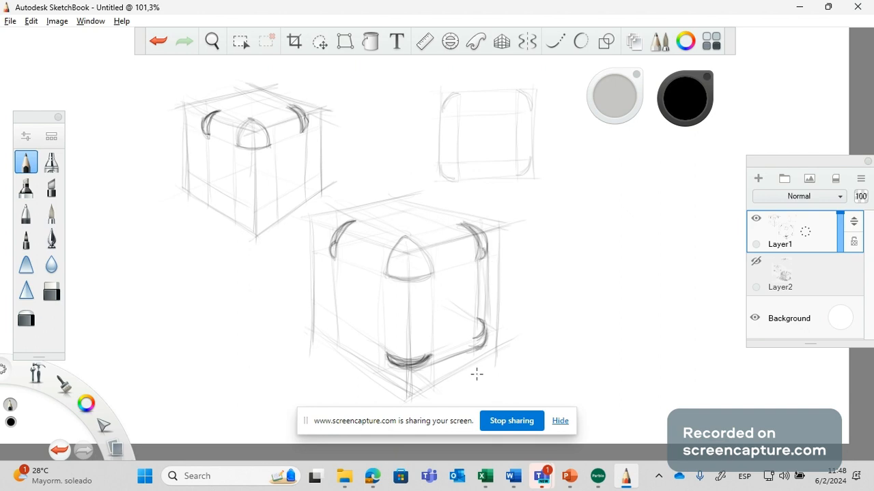
Step: Add guide lines at the large cube's left bottom corner and draw its rounded arcs
{"action": "left_click_drag", "start_coordinate": [321, 295], "coordinate": [317, 303]}
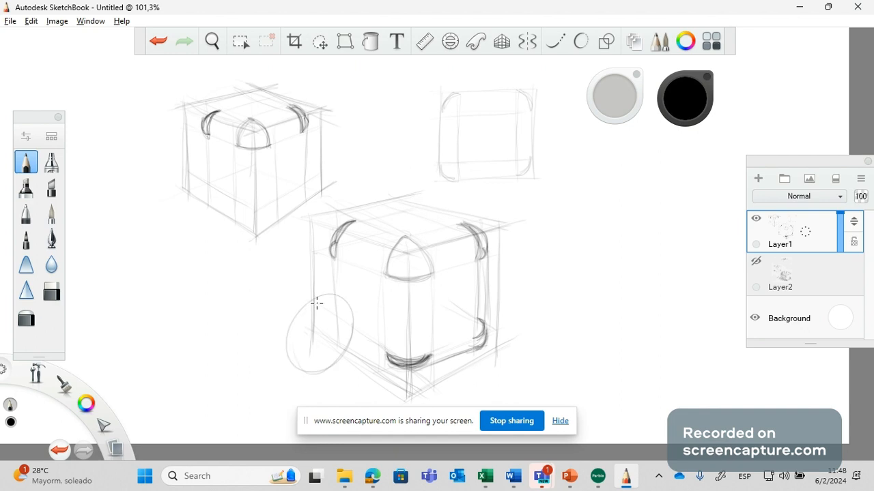
{"action": "left_click", "coordinate": [158, 43]}
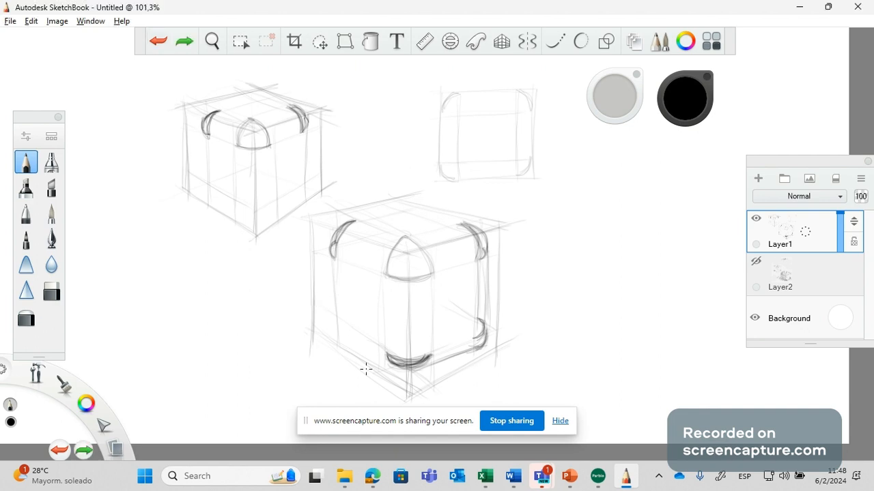
{"action": "left_click_drag", "start_coordinate": [321, 303], "coordinate": [367, 288]}
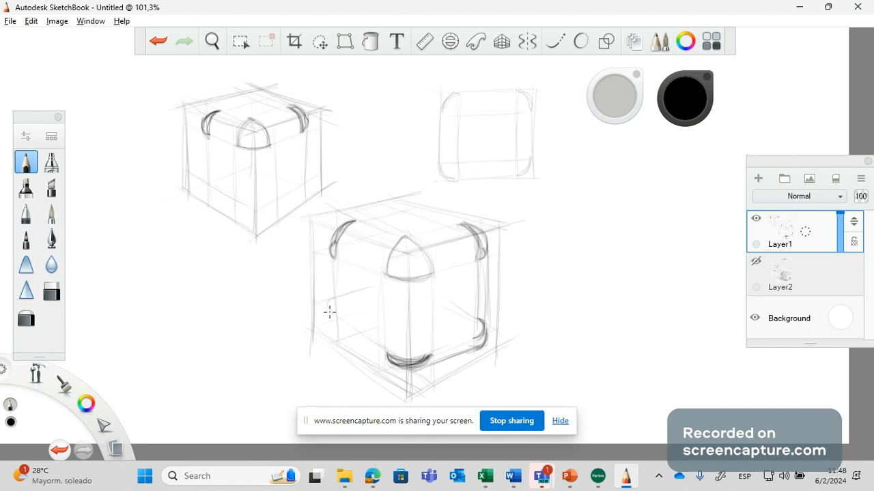
{"action": "left_click_drag", "start_coordinate": [332, 296], "coordinate": [332, 313]}
{"action": "mouse_move", "coordinate": [335, 337]}
{"action": "left_mouse_down"}
{"action": "mouse_move", "coordinate": [328, 308]}
{"action": "mouse_move", "coordinate": [336, 338]}
{"action": "left_mouse_up"}
{"action": "left_click_drag", "start_coordinate": [325, 305], "coordinate": [339, 340]}
Step: Outline the large cube's left vertical edge and the bottom edge running to the front corner
{"action": "mouse_move", "coordinate": [328, 312]}
{"action": "left_mouse_down"}
{"action": "mouse_move", "coordinate": [340, 334]}
{"action": "mouse_move", "coordinate": [327, 249]}
{"action": "left_mouse_up"}
{"action": "left_click_drag", "start_coordinate": [325, 308], "coordinate": [326, 250]}
{"action": "left_click_drag", "start_coordinate": [325, 305], "coordinate": [333, 233]}
{"action": "left_click_drag", "start_coordinate": [341, 333], "coordinate": [389, 359]}
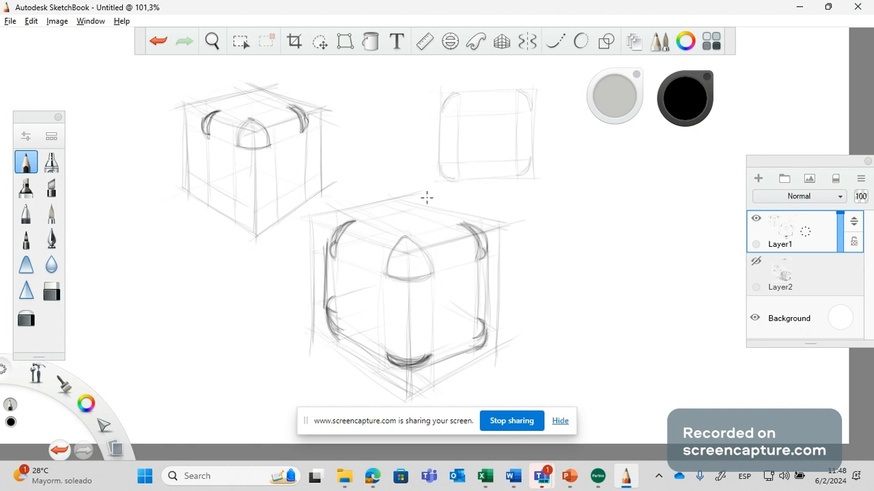
Step: Draw the rounded back top corner of the large cube as a small dome
{"action": "left_click_drag", "start_coordinate": [385, 187], "coordinate": [418, 231]}
{"action": "key", "text": "ctrl+z"}
{"action": "left_click", "coordinate": [400, 213]}
{"action": "left_click_drag", "start_coordinate": [399, 214], "coordinate": [401, 214]}
{"action": "left_click_drag", "start_coordinate": [403, 213], "coordinate": [419, 232]}
Step: Outline the large cube's back top edges, connecting the back corner to the left and right rounded corners
{"action": "mouse_move", "coordinate": [393, 214]}
{"action": "left_mouse_down"}
{"action": "mouse_move", "coordinate": [408, 212]}
{"action": "mouse_move", "coordinate": [346, 224]}
{"action": "left_mouse_up"}
{"action": "left_click_drag", "start_coordinate": [438, 218], "coordinate": [465, 223]}
{"action": "left_click_drag", "start_coordinate": [406, 209], "coordinate": [466, 223]}
{"action": "mouse_move", "coordinate": [402, 210]}
{"action": "left_mouse_down"}
{"action": "mouse_move", "coordinate": [423, 214]}
{"action": "mouse_move", "coordinate": [411, 237]}
{"action": "left_mouse_up"}
{"action": "mouse_move", "coordinate": [354, 223]}
{"action": "left_mouse_down"}
{"action": "mouse_move", "coordinate": [397, 237]}
{"action": "mouse_move", "coordinate": [359, 220]}
{"action": "left_mouse_up"}
{"action": "mouse_move", "coordinate": [383, 273]}
{"action": "left_mouse_down"}
{"action": "mouse_move", "coordinate": [336, 260]}
{"action": "mouse_move", "coordinate": [335, 328]}
{"action": "left_mouse_up"}
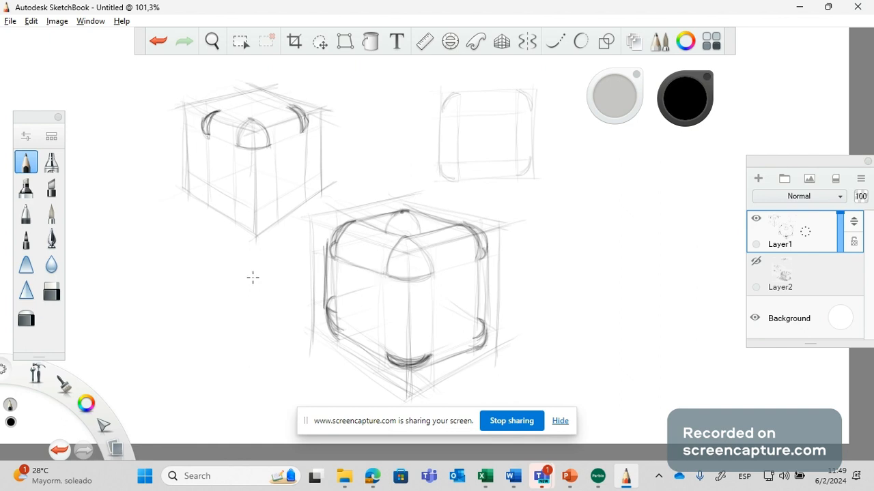
Step: Draw the small cube's rounded bottom front corner and outline its bottom right edge and right vertical edge
{"action": "left_click_drag", "start_coordinate": [282, 82], "coordinate": [288, 84]}
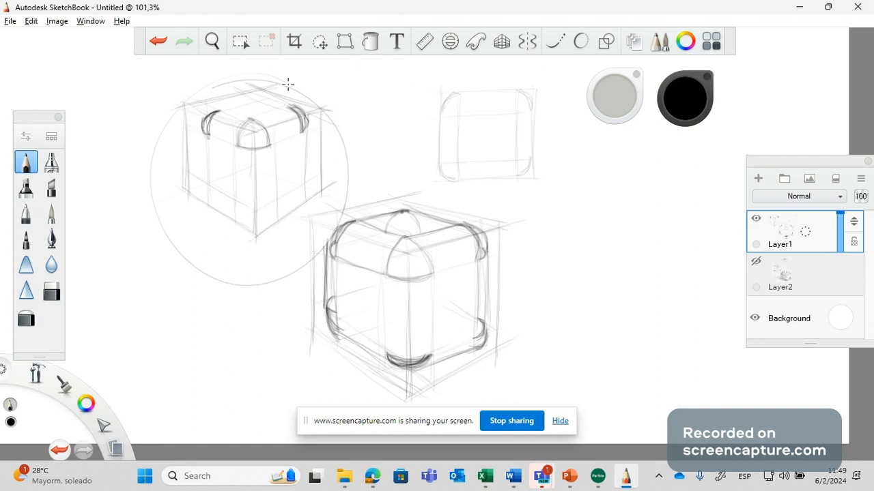
{"action": "left_click", "coordinate": [159, 42]}
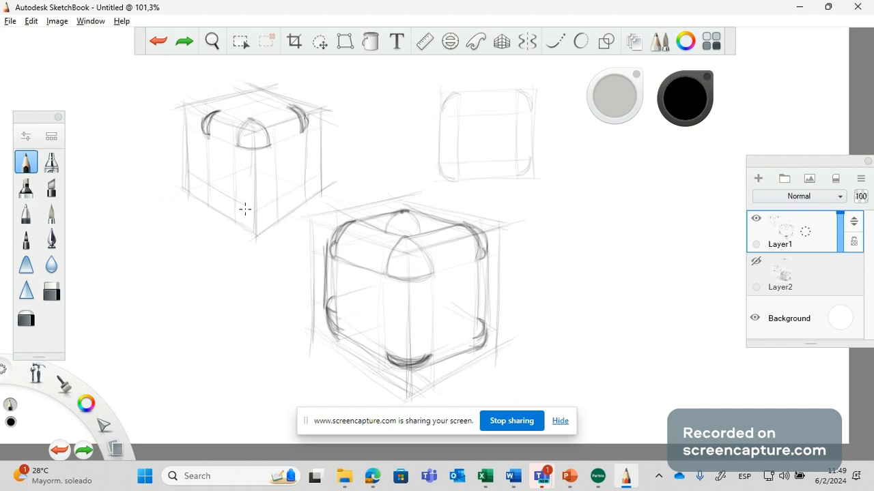
{"action": "mouse_move", "coordinate": [274, 199]}
{"action": "left_mouse_down"}
{"action": "mouse_move", "coordinate": [238, 203]}
{"action": "mouse_move", "coordinate": [274, 199]}
{"action": "left_mouse_up"}
{"action": "mouse_move", "coordinate": [253, 205]}
{"action": "left_mouse_down"}
{"action": "mouse_move", "coordinate": [275, 202]}
{"action": "mouse_move", "coordinate": [239, 205]}
{"action": "mouse_move", "coordinate": [281, 203]}
{"action": "left_mouse_up"}
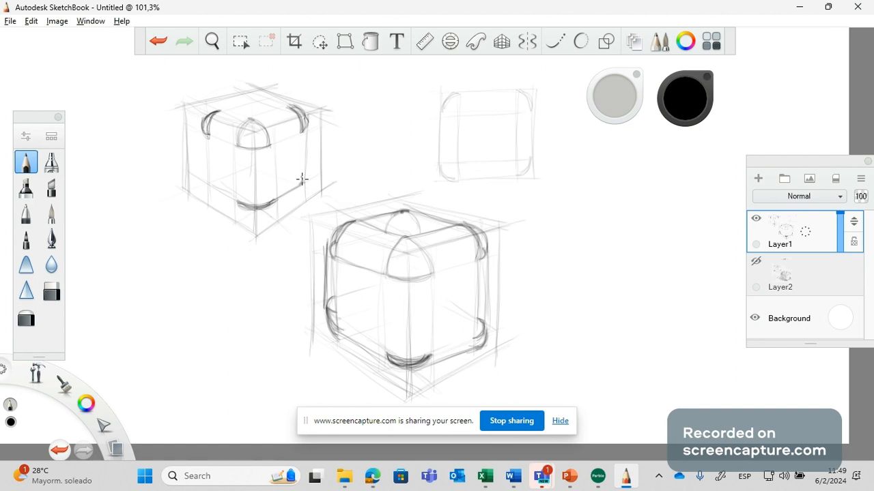
{"action": "mouse_move", "coordinate": [301, 184]}
{"action": "left_mouse_down"}
{"action": "mouse_move", "coordinate": [306, 128]}
{"action": "mouse_move", "coordinate": [301, 185]}
{"action": "mouse_move", "coordinate": [273, 204]}
{"action": "mouse_move", "coordinate": [305, 182]}
{"action": "left_mouse_up"}
{"action": "left_click_drag", "start_coordinate": [146, 258], "coordinate": [130, 279]}
{"action": "left_click", "coordinate": [158, 44]}
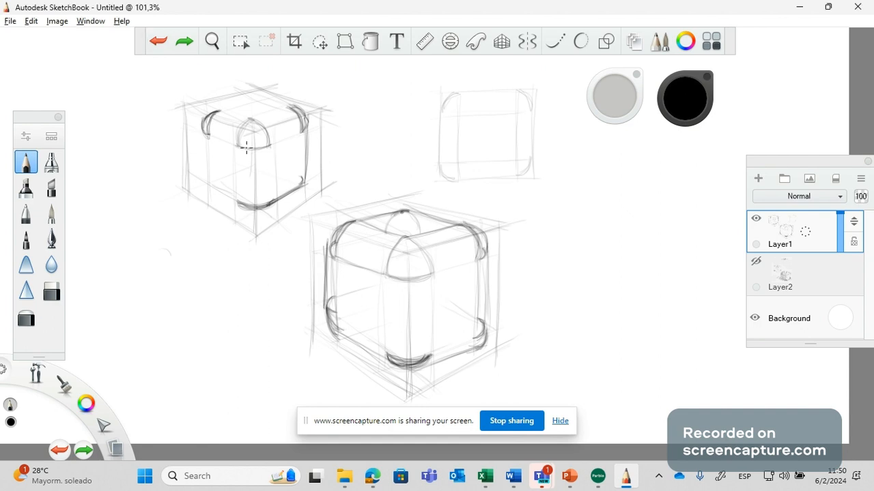
{"action": "left_click_drag", "start_coordinate": [260, 110], "coordinate": [264, 108]}
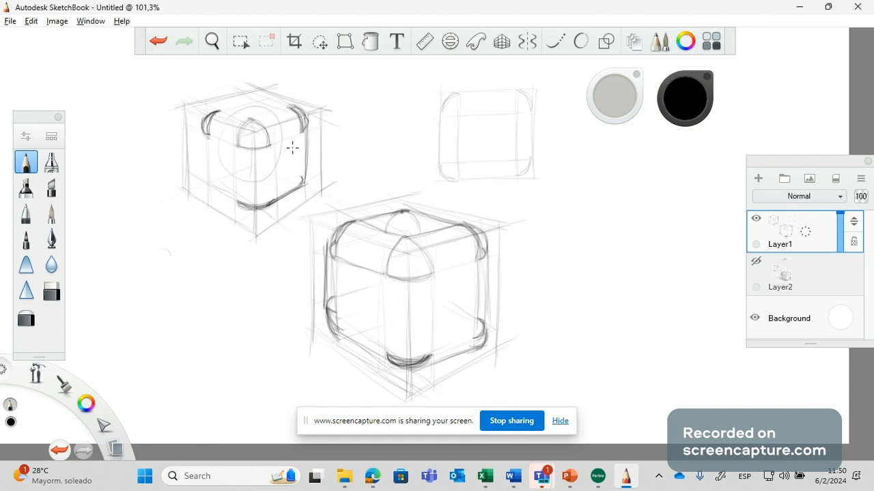
{"action": "left_click", "coordinate": [158, 42]}
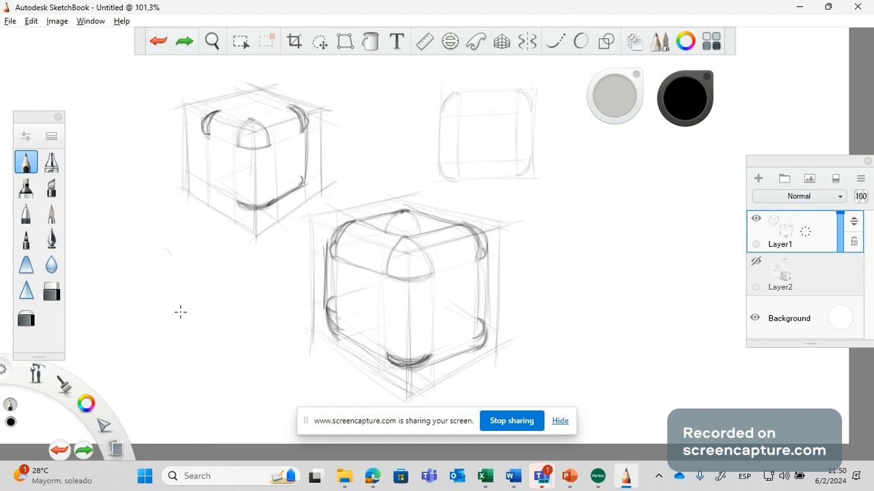
Step: Sketch an enlarged front top corner of a cube below the small cube, with inset guide lines parallel to its three edges
{"action": "left_click_drag", "start_coordinate": [169, 316], "coordinate": [275, 260]}
{"action": "left_click_drag", "start_coordinate": [169, 317], "coordinate": [168, 404]}
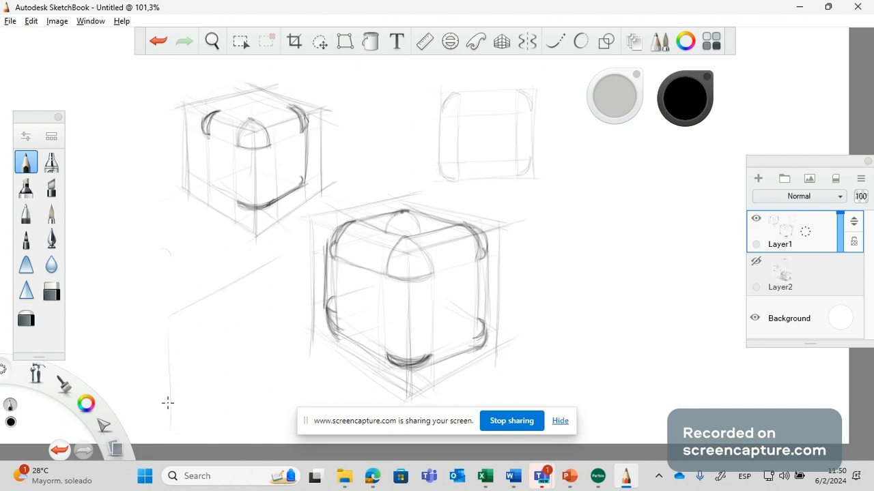
{"action": "left_click_drag", "start_coordinate": [166, 318], "coordinate": [164, 410]}
{"action": "left_click_drag", "start_coordinate": [167, 366], "coordinate": [171, 423]}
{"action": "left_click_drag", "start_coordinate": [254, 305], "coordinate": [279, 289]}
{"action": "left_click_drag", "start_coordinate": [166, 356], "coordinate": [81, 290]}
{"action": "mouse_move", "coordinate": [204, 389]}
{"action": "left_mouse_down"}
{"action": "mouse_move", "coordinate": [204, 301]}
{"action": "mouse_move", "coordinate": [204, 413]}
{"action": "left_mouse_up"}
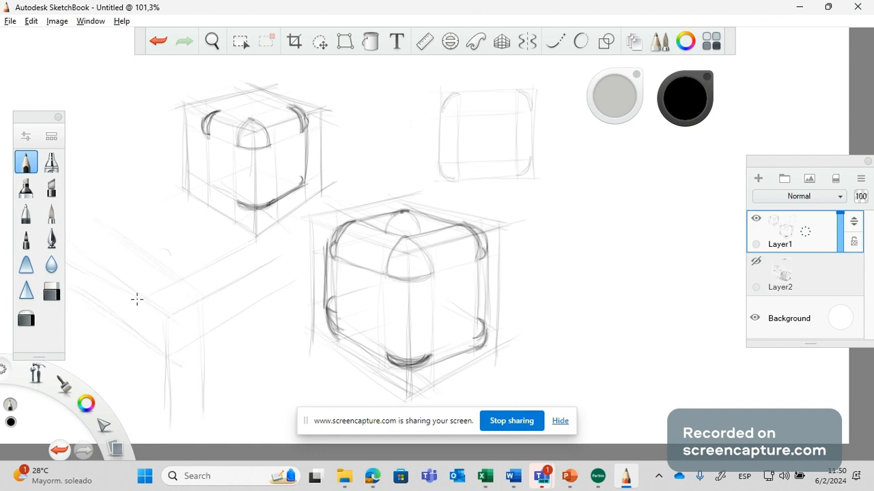
{"action": "left_click_drag", "start_coordinate": [139, 339], "coordinate": [142, 430]}
Step: Draw the enlarged corner's rounded dome, with a curved base between the vertical guides and two arcs meeting at the peak
{"action": "left_click_drag", "start_coordinate": [136, 334], "coordinate": [202, 334]}
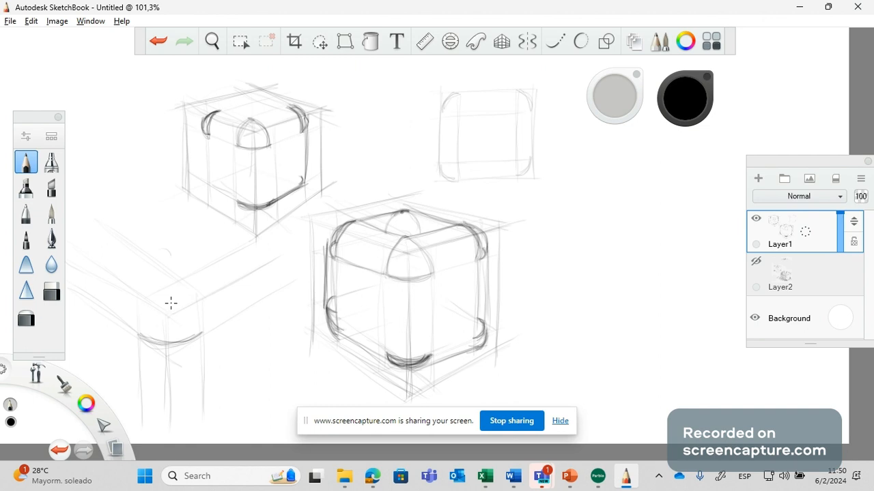
{"action": "mouse_move", "coordinate": [139, 331]}
{"action": "left_mouse_down"}
{"action": "mouse_move", "coordinate": [176, 282]}
{"action": "mouse_move", "coordinate": [196, 332]}
{"action": "left_mouse_up"}
{"action": "left_click_drag", "start_coordinate": [177, 282], "coordinate": [200, 334]}
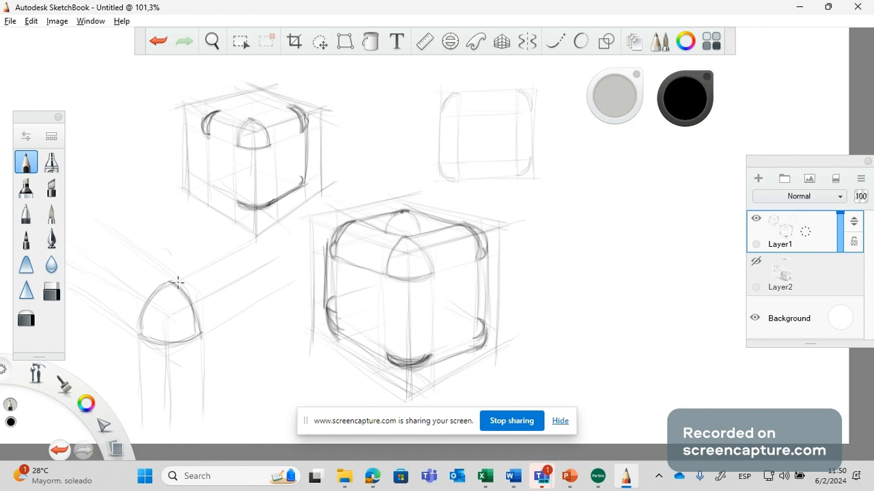
Step: Outline the filleted edges running from the enlarged corner's dome to the upper right, the upper left and downward
{"action": "mouse_move", "coordinate": [251, 240]}
{"action": "left_mouse_down"}
{"action": "mouse_move", "coordinate": [174, 282]}
{"action": "mouse_move", "coordinate": [248, 243]}
{"action": "left_mouse_up"}
{"action": "left_click_drag", "start_coordinate": [292, 283], "coordinate": [203, 332]}
{"action": "mouse_move", "coordinate": [296, 278]}
{"action": "left_mouse_down"}
{"action": "mouse_move", "coordinate": [200, 331]}
{"action": "mouse_move", "coordinate": [203, 418]}
{"action": "left_mouse_up"}
{"action": "left_click_drag", "start_coordinate": [144, 419], "coordinate": [137, 336]}
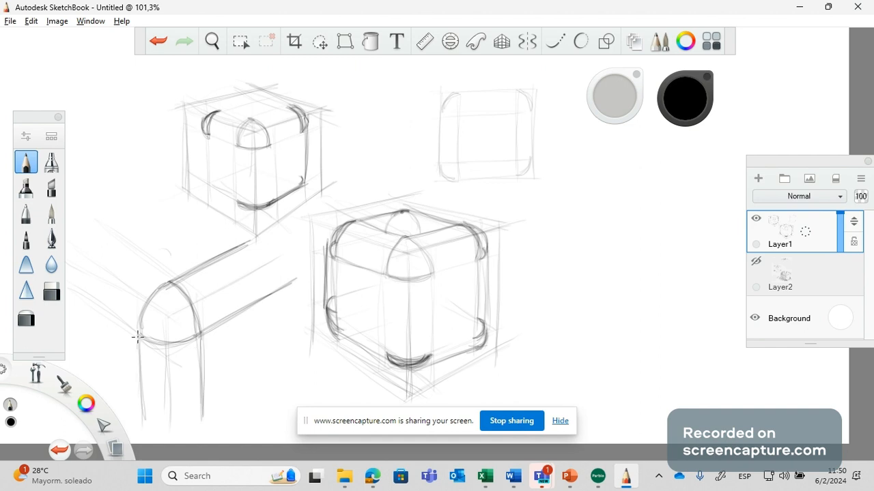
{"action": "mouse_move", "coordinate": [143, 431]}
{"action": "left_mouse_down"}
{"action": "mouse_move", "coordinate": [136, 329]}
{"action": "mouse_move", "coordinate": [77, 292]}
{"action": "left_mouse_up"}
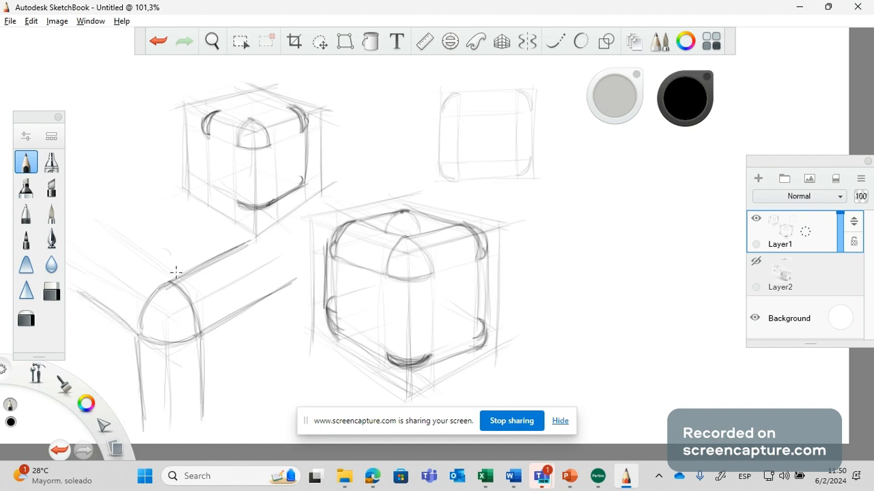
{"action": "left_click_drag", "start_coordinate": [104, 238], "coordinate": [170, 279]}
{"action": "left_click_drag", "start_coordinate": [91, 225], "coordinate": [171, 279]}
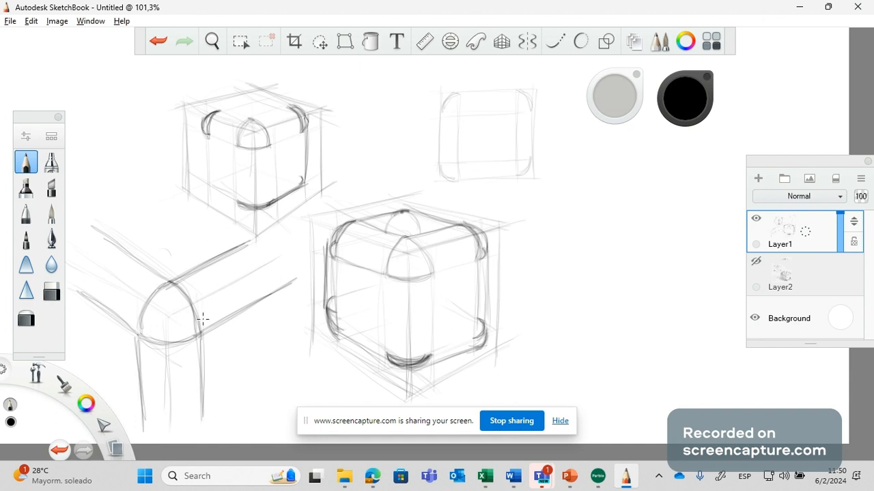
{"action": "left_click_drag", "start_coordinate": [206, 92], "coordinate": [209, 93]}
{"action": "left_click_drag", "start_coordinate": [442, 77], "coordinate": [443, 81]}
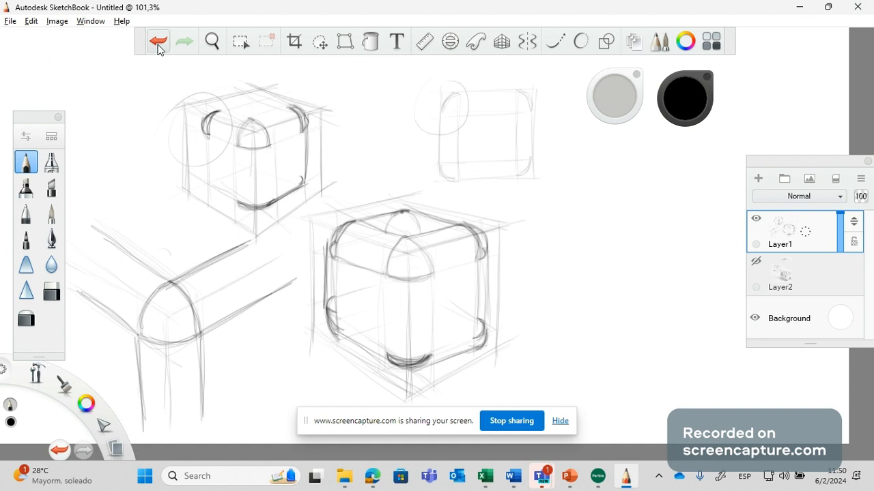
{"action": "left_click", "coordinate": [158, 42]}
{"action": "left_click", "coordinate": [157, 42]}
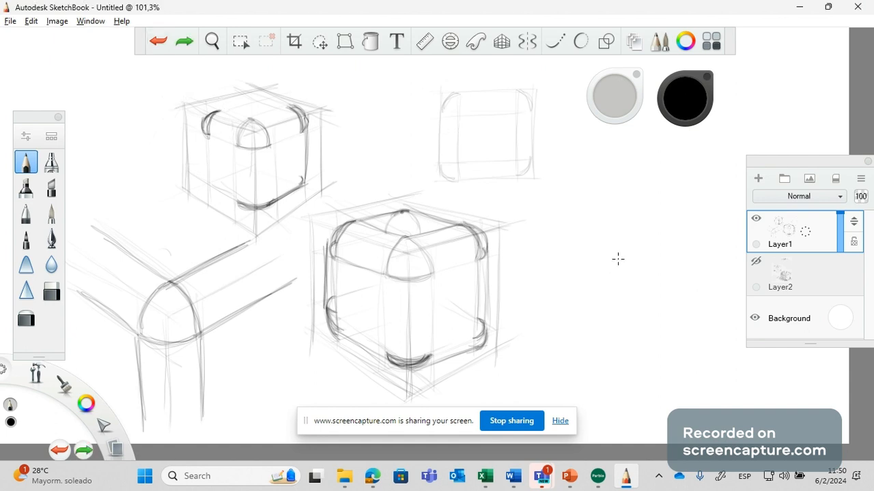
Step: Sketch the three meeting edges of an enlarged left top corner in the empty area beside the large cube
{"action": "left_click_drag", "start_coordinate": [636, 239], "coordinate": [714, 326]}
{"action": "left_click_drag", "start_coordinate": [615, 219], "coordinate": [755, 372]}
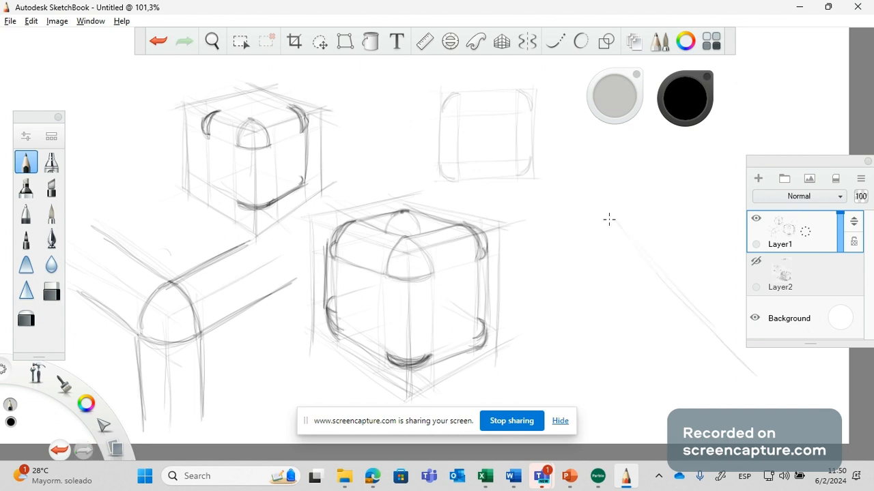
{"action": "left_click_drag", "start_coordinate": [744, 176], "coordinate": [635, 210]}
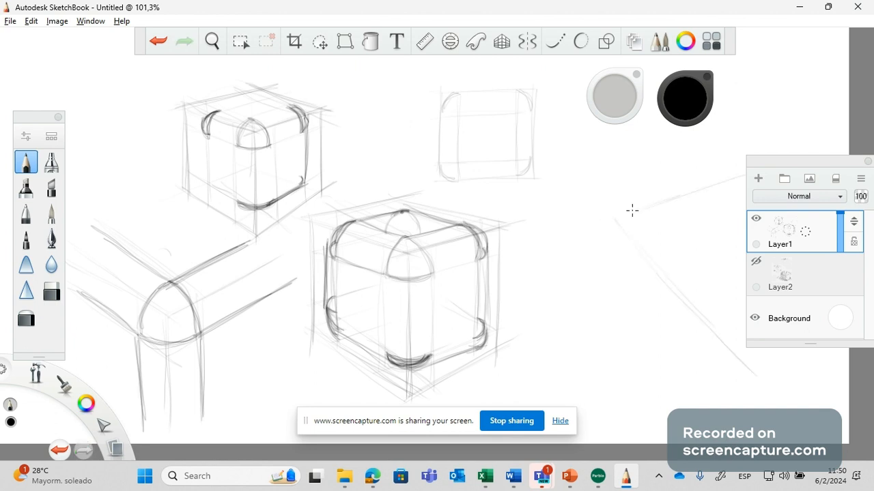
{"action": "left_click", "coordinate": [158, 42]}
{"action": "left_click", "coordinate": [157, 44]}
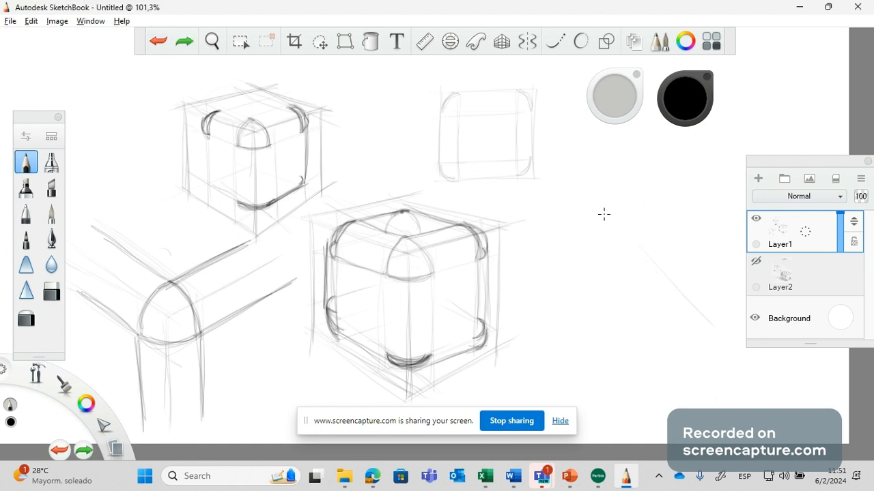
{"action": "left_click_drag", "start_coordinate": [604, 214], "coordinate": [713, 322]}
{"action": "mouse_move", "coordinate": [743, 168]}
{"action": "left_mouse_down"}
{"action": "mouse_move", "coordinate": [596, 206]}
{"action": "mouse_move", "coordinate": [745, 168]}
{"action": "left_mouse_up"}
{"action": "left_click_drag", "start_coordinate": [597, 212], "coordinate": [597, 394]}
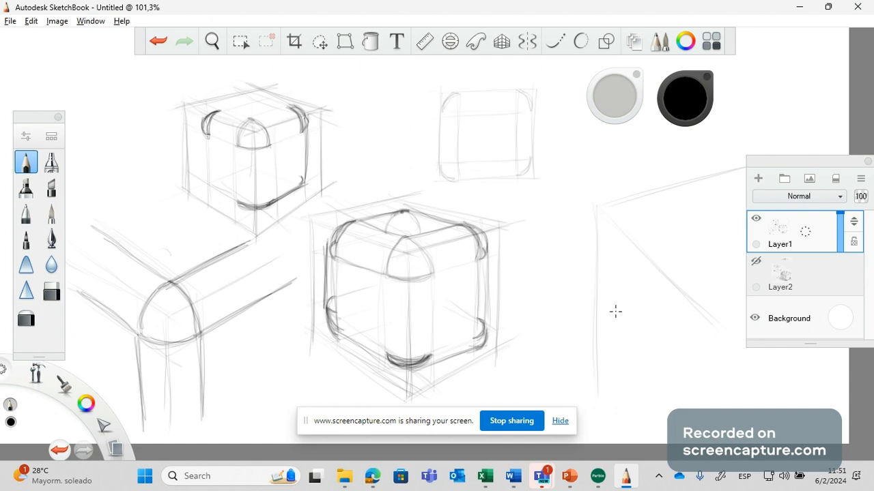
{"action": "left_click_drag", "start_coordinate": [661, 272], "coordinate": [764, 367]}
{"action": "left_click_drag", "start_coordinate": [609, 204], "coordinate": [744, 164]}
{"action": "left_click_drag", "start_coordinate": [584, 180], "coordinate": [519, 259]}
{"action": "key", "text": "ctrl+z"}
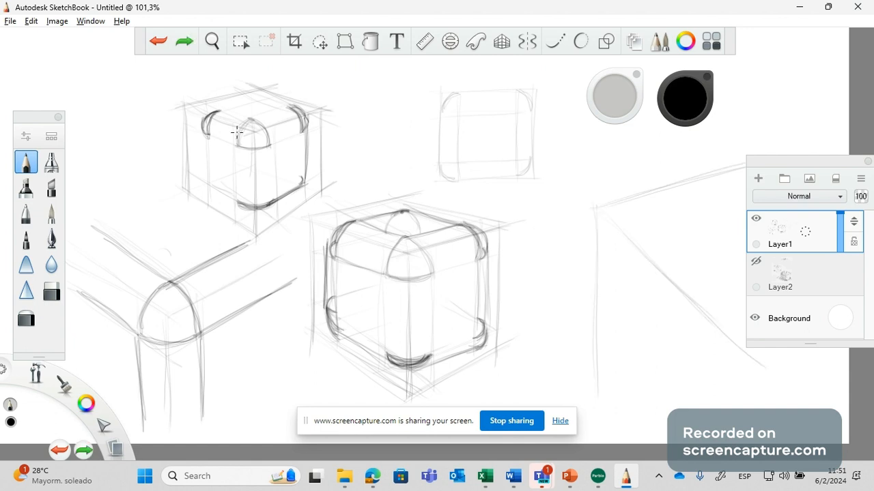
{"action": "left_click_drag", "start_coordinate": [236, 131], "coordinate": [231, 118]}
{"action": "left_click", "coordinate": [156, 43]}
Step: Add inset guide lines inside the enlarged left top corner and draw a rounded arc connecting them
{"action": "left_click_drag", "start_coordinate": [638, 232], "coordinate": [788, 178]}
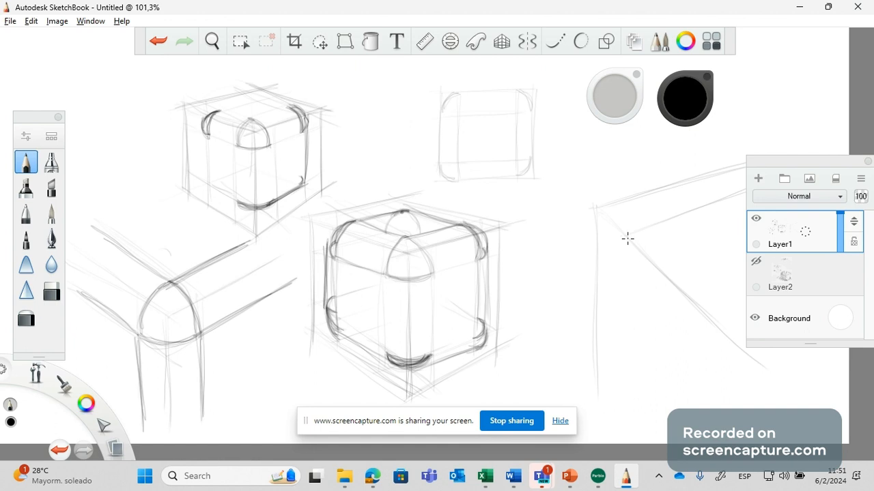
{"action": "left_click_drag", "start_coordinate": [627, 247], "coordinate": [628, 396]}
{"action": "left_click_drag", "start_coordinate": [638, 296], "coordinate": [723, 391]}
{"action": "left_click_drag", "start_coordinate": [661, 222], "coordinate": [628, 268]}
{"action": "left_click_drag", "start_coordinate": [661, 221], "coordinate": [628, 282]}
{"action": "left_click_drag", "start_coordinate": [660, 221], "coordinate": [628, 280]}
{"action": "mouse_move", "coordinate": [665, 219]}
{"action": "left_mouse_down"}
{"action": "mouse_move", "coordinate": [628, 283]}
{"action": "mouse_move", "coordinate": [663, 220]}
{"action": "left_mouse_up"}
{"action": "left_click_drag", "start_coordinate": [635, 168], "coordinate": [624, 164]}
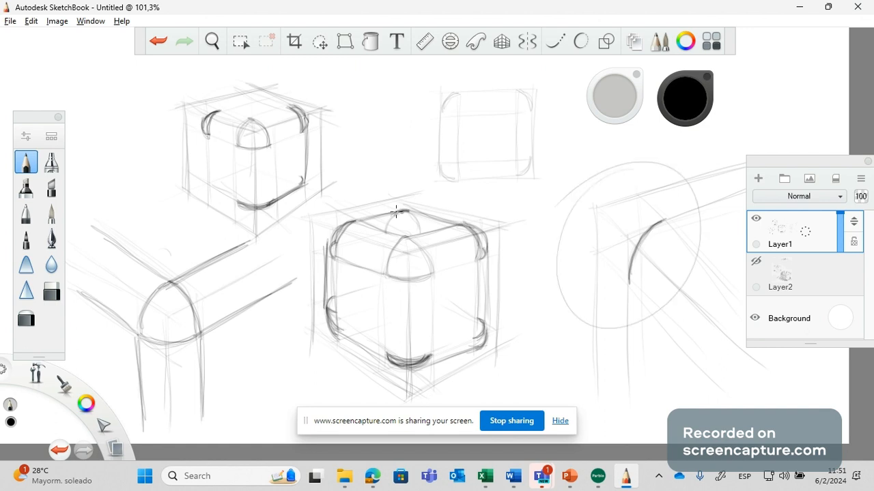
{"action": "left_click_drag", "start_coordinate": [205, 81], "coordinate": [167, 155]}
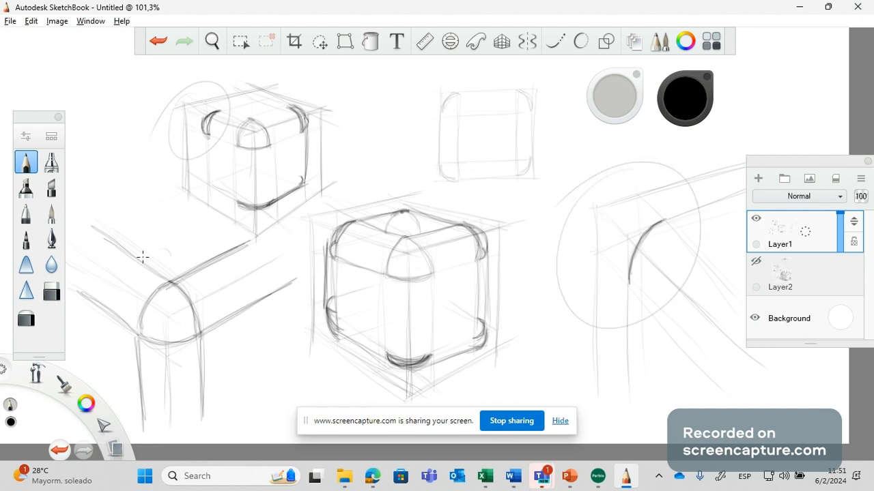
{"action": "left_click", "coordinate": [158, 43]}
{"action": "left_click", "coordinate": [164, 43]}
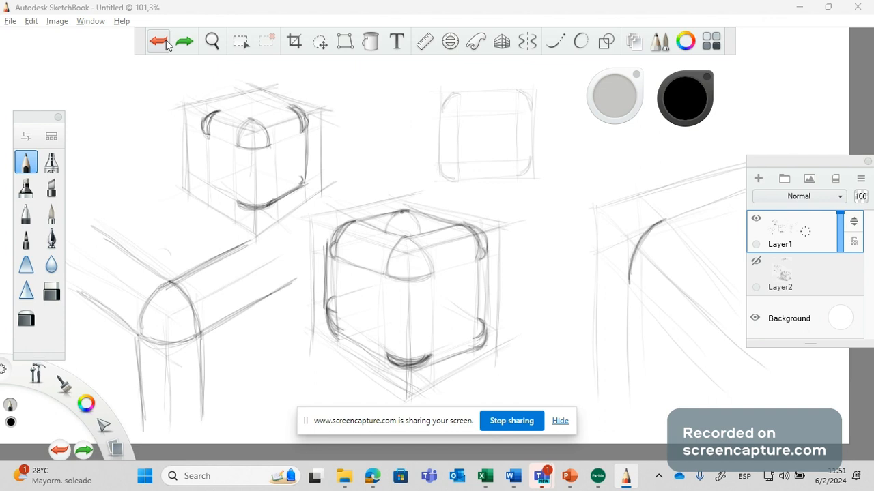
Step: Draw the outer arc of the enlarged left top corner with repeated strokes and darken the inner arc
{"action": "left_click_drag", "start_coordinate": [659, 220], "coordinate": [660, 219]}
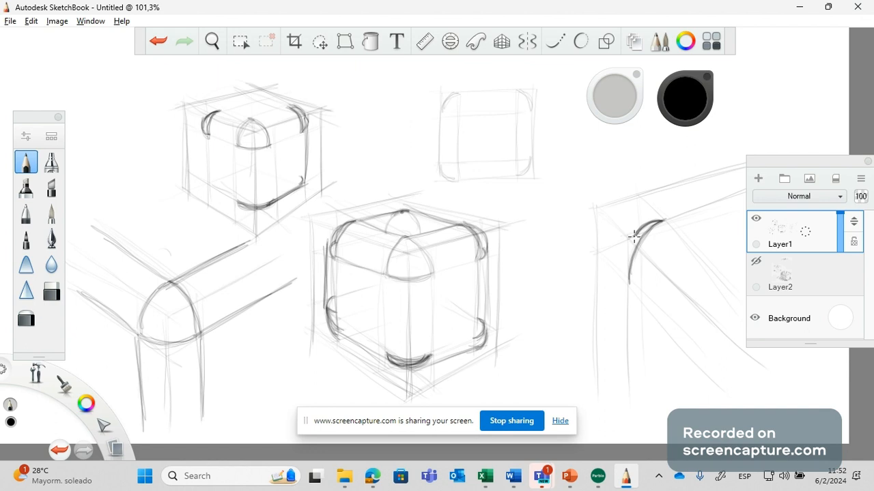
{"action": "left_click_drag", "start_coordinate": [632, 240], "coordinate": [620, 282]}
{"action": "left_click_drag", "start_coordinate": [631, 239], "coordinate": [621, 281]}
{"action": "left_click_drag", "start_coordinate": [632, 238], "coordinate": [620, 282]}
{"action": "left_click_drag", "start_coordinate": [633, 237], "coordinate": [621, 282]}
{"action": "left_click_drag", "start_coordinate": [634, 237], "coordinate": [622, 282]}
{"action": "mouse_move", "coordinate": [655, 221]}
{"action": "left_mouse_down"}
{"action": "mouse_move", "coordinate": [622, 245]}
{"action": "mouse_move", "coordinate": [618, 263]}
{"action": "mouse_move", "coordinate": [636, 282]}
{"action": "left_mouse_up"}
Step: Outline the enlarged left corner's top edge and vertical edge, extending them from the ends of its rounded arcs
{"action": "left_click_drag", "start_coordinate": [725, 201], "coordinate": [659, 220]}
{"action": "mouse_move", "coordinate": [725, 200]}
{"action": "left_mouse_down"}
{"action": "mouse_move", "coordinate": [660, 219]}
{"action": "mouse_move", "coordinate": [627, 281]}
{"action": "mouse_move", "coordinate": [626, 361]}
{"action": "left_mouse_up"}
{"action": "left_click_drag", "start_coordinate": [619, 257], "coordinate": [621, 390]}
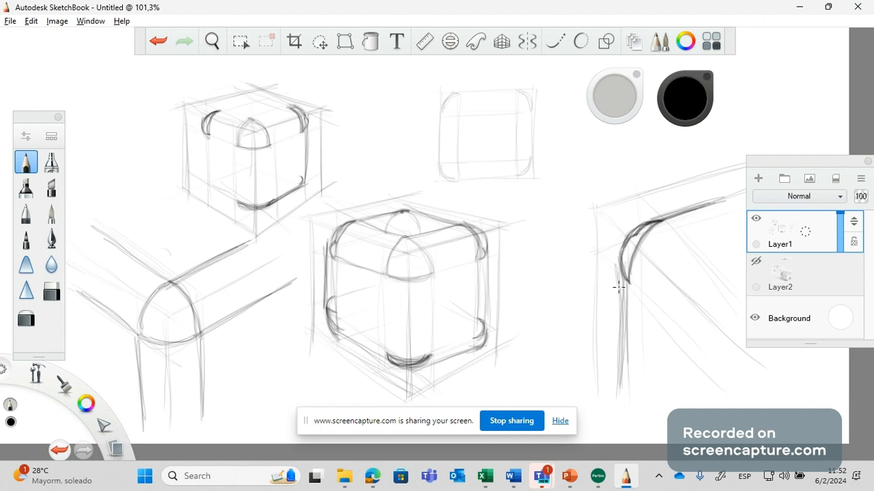
{"action": "left_click_drag", "start_coordinate": [618, 286], "coordinate": [621, 391]}
Step: Add a new layer above the sketch, lower Layer1's opacity to 41, and make the new layer active
{"action": "left_click", "coordinate": [817, 226]}
{"action": "left_click", "coordinate": [816, 192]}
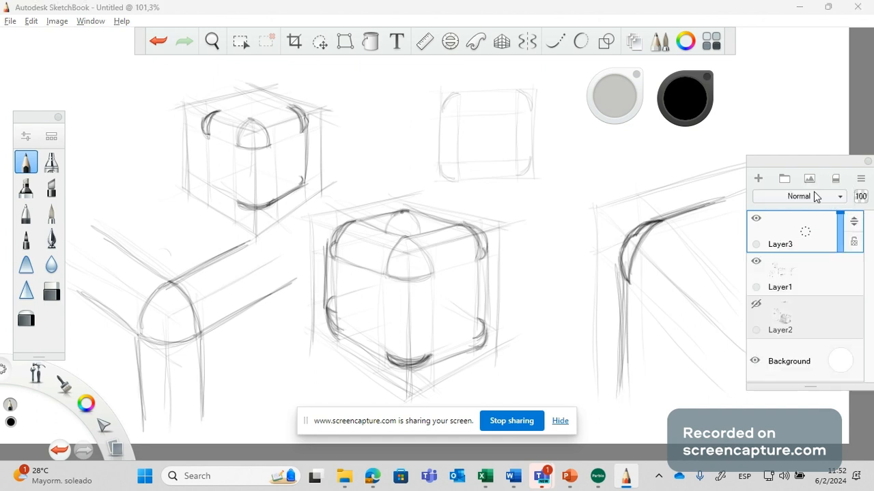
{"action": "left_click", "coordinate": [784, 275]}
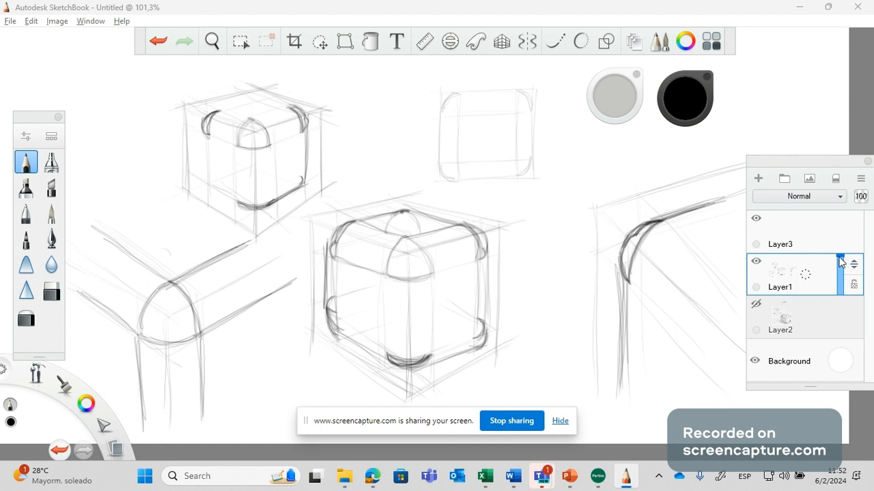
{"action": "left_click_drag", "start_coordinate": [839, 256], "coordinate": [840, 285]}
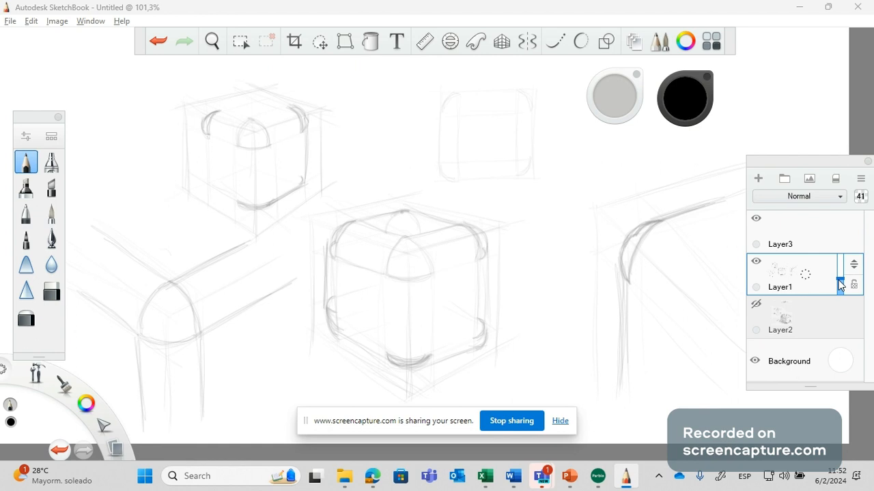
{"action": "left_click", "coordinate": [808, 232]}
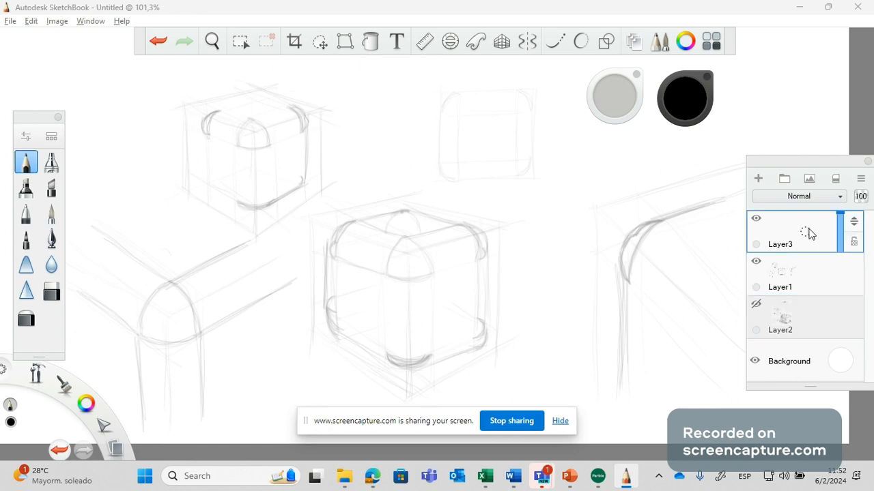
Step: Switch to the inking pen brush and ink the left arc of the large cube's front top corner, undoing the first attempt
{"action": "left_click", "coordinate": [27, 215]}
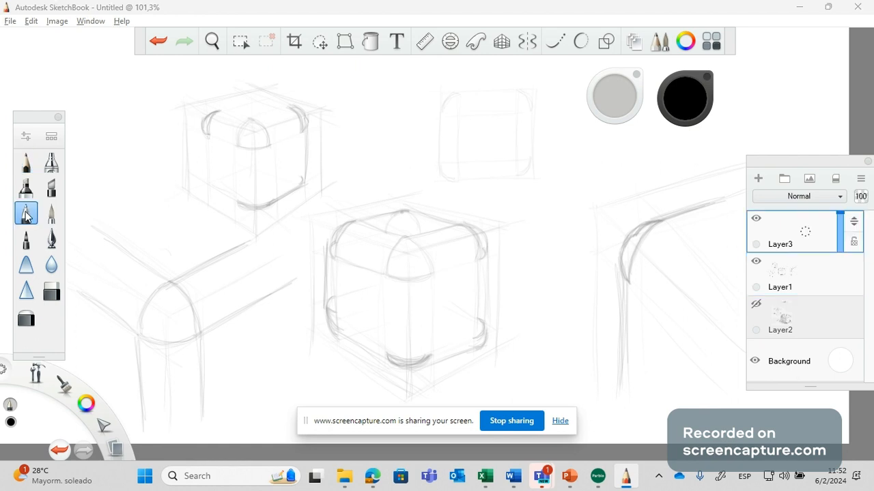
{"action": "key", "text": "e"}
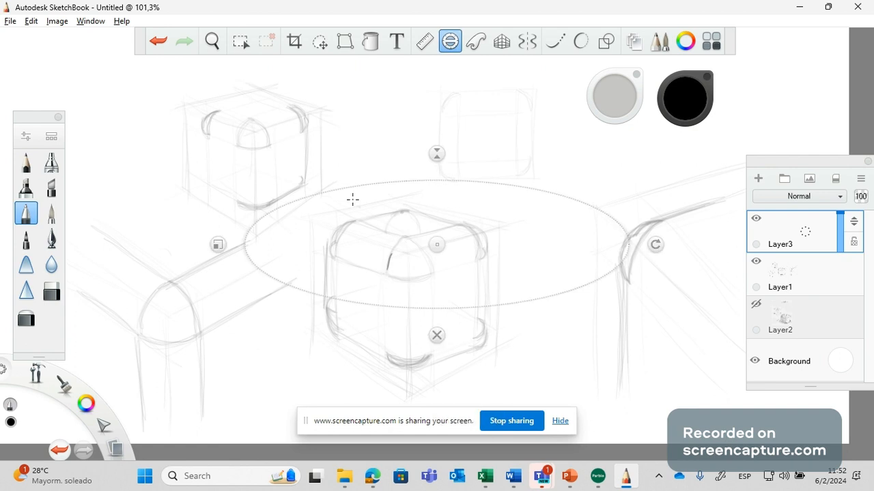
{"action": "left_click", "coordinate": [158, 43]}
{"action": "key", "text": "e"}
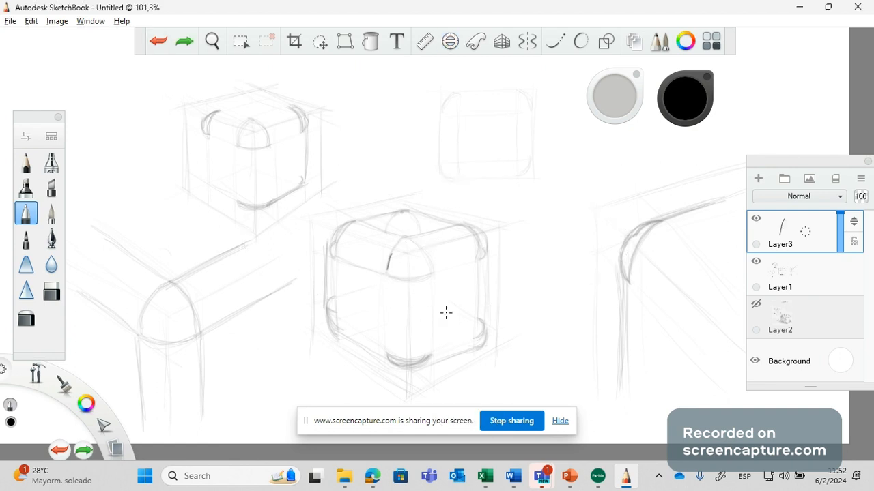
{"action": "key", "text": "ctrl+z"}
{"action": "left_click_drag", "start_coordinate": [389, 251], "coordinate": [387, 272]}
{"action": "left_click_drag", "start_coordinate": [408, 238], "coordinate": [387, 274]}
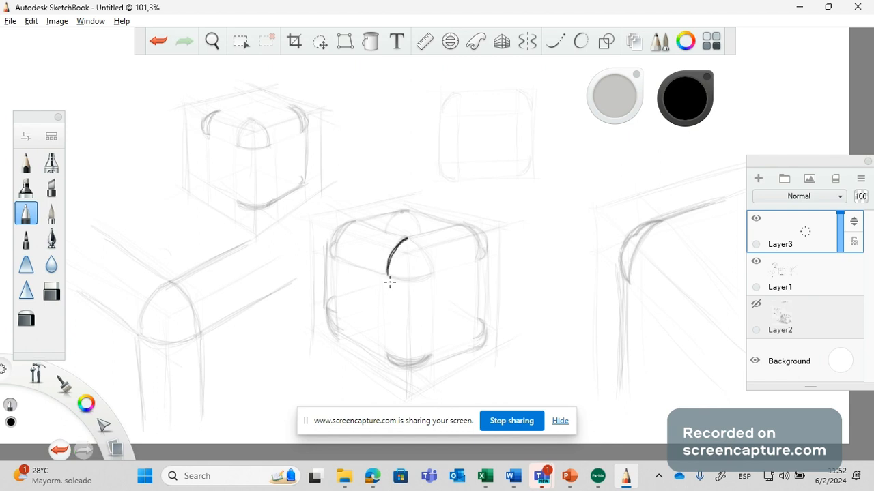
Step: Undo the last arc strokes and ink the front top corner of the large cube as a rounded arch with a curved base
{"action": "left_click", "coordinate": [158, 45]}
{"action": "mouse_move", "coordinate": [398, 248]}
{"action": "left_mouse_down"}
{"action": "mouse_move", "coordinate": [387, 273]}
{"action": "mouse_move", "coordinate": [407, 237]}
{"action": "left_mouse_up"}
{"action": "key", "text": "ctrl+z"}
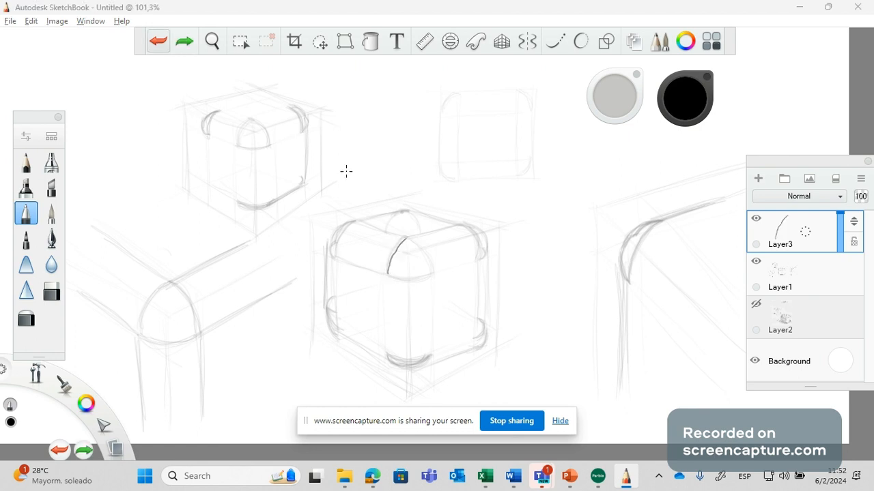
{"action": "key", "text": "ctrl+z"}
{"action": "mouse_move", "coordinate": [389, 261]}
{"action": "left_mouse_down"}
{"action": "mouse_move", "coordinate": [387, 273]}
{"action": "mouse_move", "coordinate": [414, 238]}
{"action": "mouse_move", "coordinate": [431, 276]}
{"action": "left_mouse_up"}
{"action": "left_click_drag", "start_coordinate": [409, 237], "coordinate": [432, 275]}
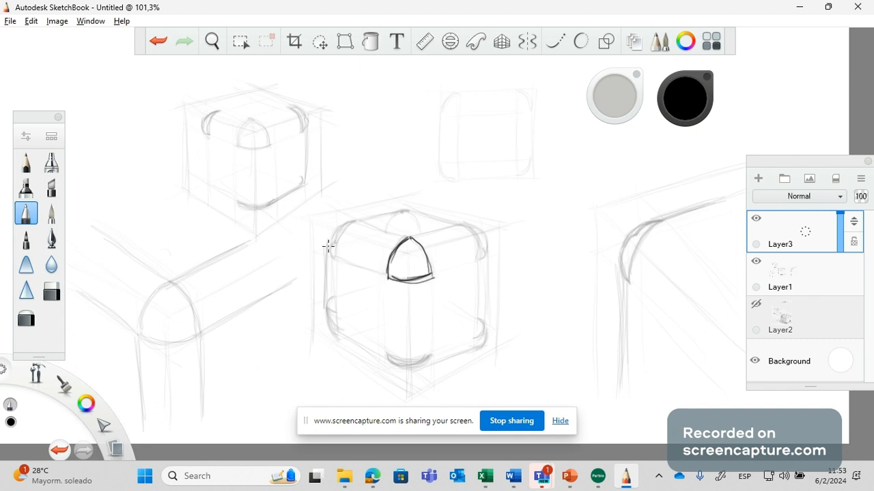
Step: Ink the inner and outer arcs of the large cube's left top corner
{"action": "mouse_move", "coordinate": [328, 246]}
{"action": "left_mouse_down"}
{"action": "mouse_move", "coordinate": [348, 219]}
{"action": "mouse_move", "coordinate": [328, 251]}
{"action": "left_mouse_up"}
{"action": "left_click_drag", "start_coordinate": [353, 221], "coordinate": [336, 257]}
{"action": "left_click_drag", "start_coordinate": [352, 222], "coordinate": [329, 250]}
{"action": "left_click_drag", "start_coordinate": [353, 221], "coordinate": [336, 258]}
Step: Ink the large cube's rounded bottom front corner and the two lines of its bottom right edge
{"action": "mouse_move", "coordinate": [420, 364]}
{"action": "left_mouse_down"}
{"action": "mouse_move", "coordinate": [393, 367]}
{"action": "mouse_move", "coordinate": [414, 369]}
{"action": "mouse_move", "coordinate": [429, 357]}
{"action": "mouse_move", "coordinate": [417, 367]}
{"action": "mouse_move", "coordinate": [392, 356]}
{"action": "mouse_move", "coordinate": [426, 359]}
{"action": "left_mouse_up"}
{"action": "mouse_move", "coordinate": [485, 326]}
{"action": "left_mouse_down"}
{"action": "mouse_move", "coordinate": [470, 349]}
{"action": "mouse_move", "coordinate": [474, 341]}
{"action": "mouse_move", "coordinate": [427, 356]}
{"action": "left_mouse_up"}
{"action": "left_click_drag", "start_coordinate": [478, 341], "coordinate": [418, 367]}
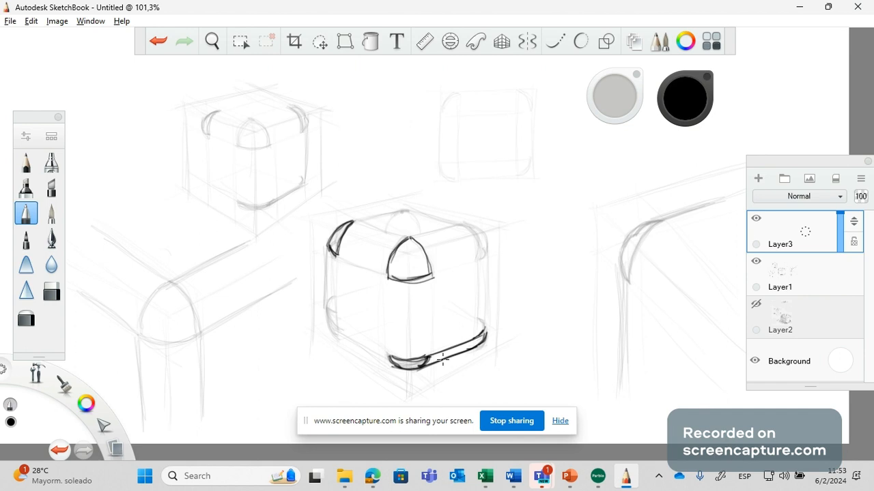
{"action": "left_click_drag", "start_coordinate": [475, 349], "coordinate": [456, 356]}
{"action": "left_click_drag", "start_coordinate": [412, 236], "coordinate": [431, 275]}
Step: Ink the two lines of the large cube's left vertical edge down to its rounded bottom left corner
{"action": "left_click_drag", "start_coordinate": [326, 307], "coordinate": [327, 311]}
{"action": "left_click_drag", "start_coordinate": [329, 246], "coordinate": [326, 307]}
{"action": "left_click_drag", "start_coordinate": [330, 246], "coordinate": [322, 315]}
{"action": "left_click_drag", "start_coordinate": [335, 258], "coordinate": [336, 333]}
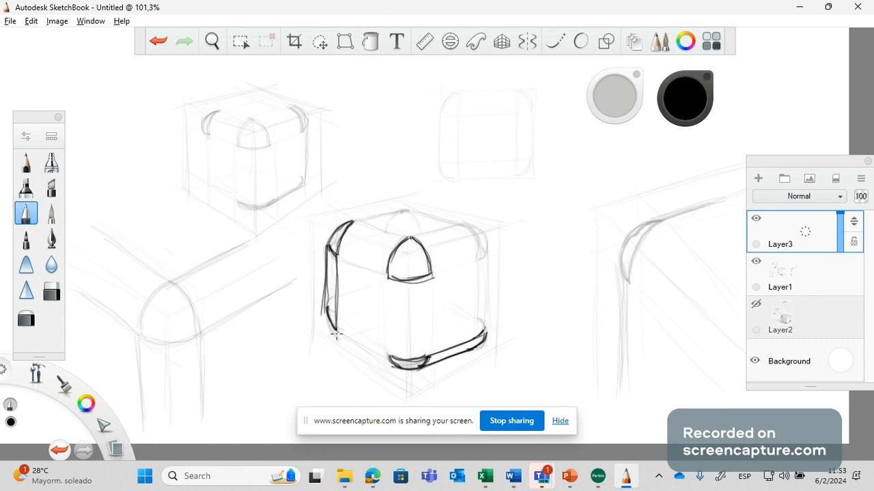
{"action": "left_click_drag", "start_coordinate": [326, 277], "coordinate": [327, 314]}
{"action": "left_click_drag", "start_coordinate": [325, 250], "coordinate": [334, 323]}
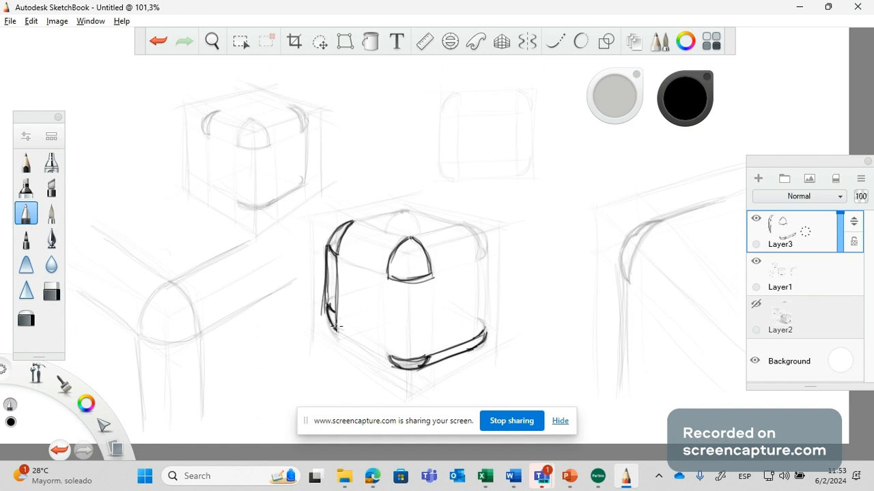
Step: Ink the two parallel lines of the large cube's bottom left edge, joining the left and front bottom corners
{"action": "left_click_drag", "start_coordinate": [335, 326], "coordinate": [340, 330]}
{"action": "left_click_drag", "start_coordinate": [392, 367], "coordinate": [333, 327]}
{"action": "left_click_drag", "start_coordinate": [391, 352], "coordinate": [330, 312]}
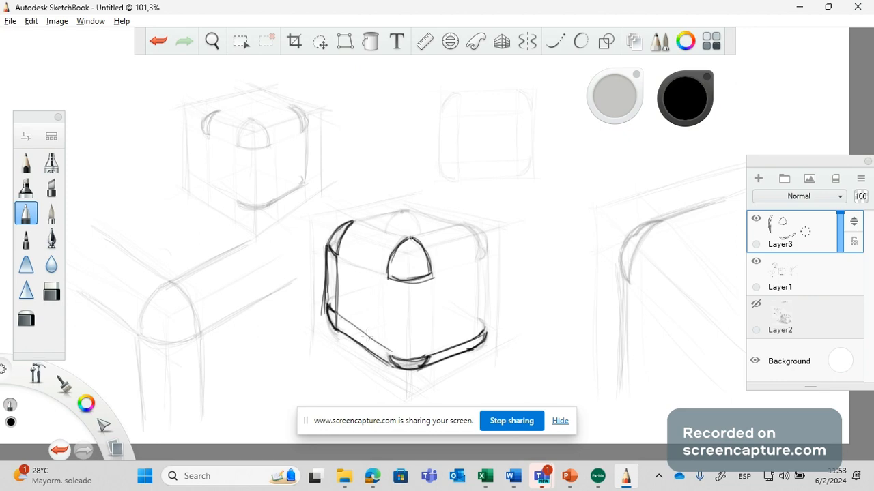
{"action": "left_click_drag", "start_coordinate": [396, 358], "coordinate": [340, 313]}
{"action": "left_click_drag", "start_coordinate": [395, 359], "coordinate": [331, 306]}
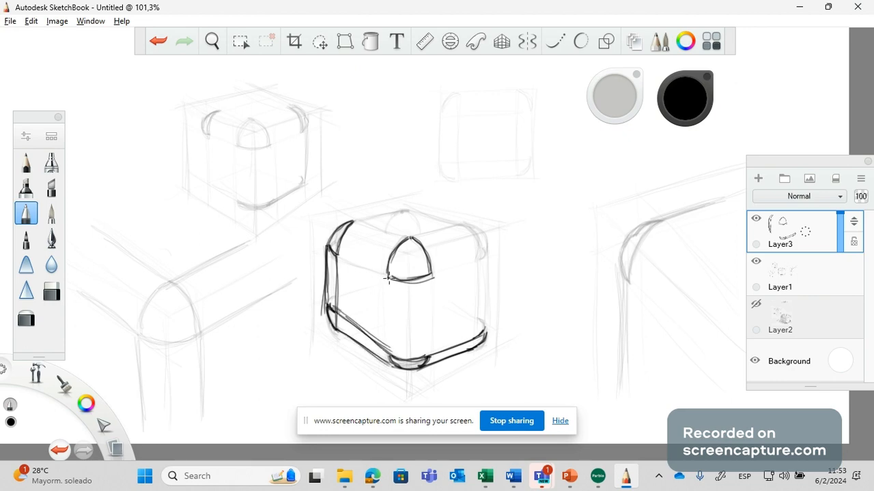
Step: Ink the two vertical lines of the large cube's rounded front edge, undoing and redrawing the excess strokes
{"action": "left_click_drag", "start_coordinate": [390, 270], "coordinate": [392, 353]}
{"action": "left_click_drag", "start_coordinate": [390, 271], "coordinate": [392, 363]}
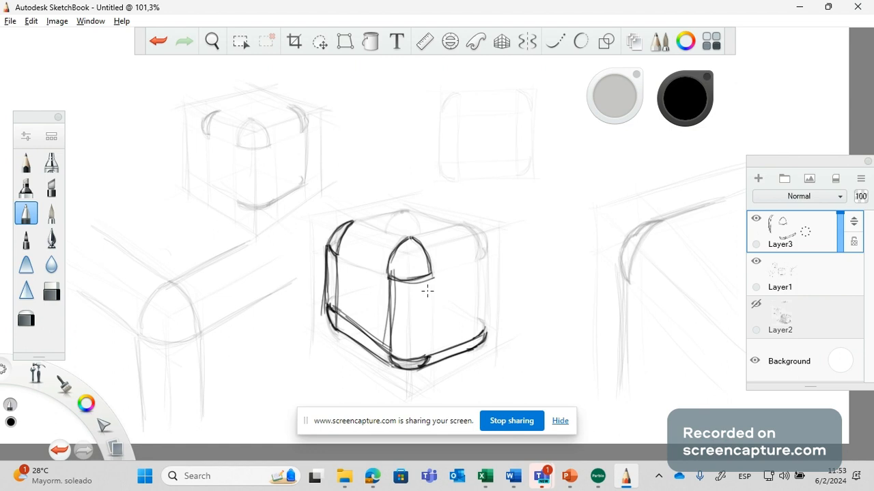
{"action": "left_click", "coordinate": [158, 42]}
{"action": "left_click", "coordinate": [157, 41]}
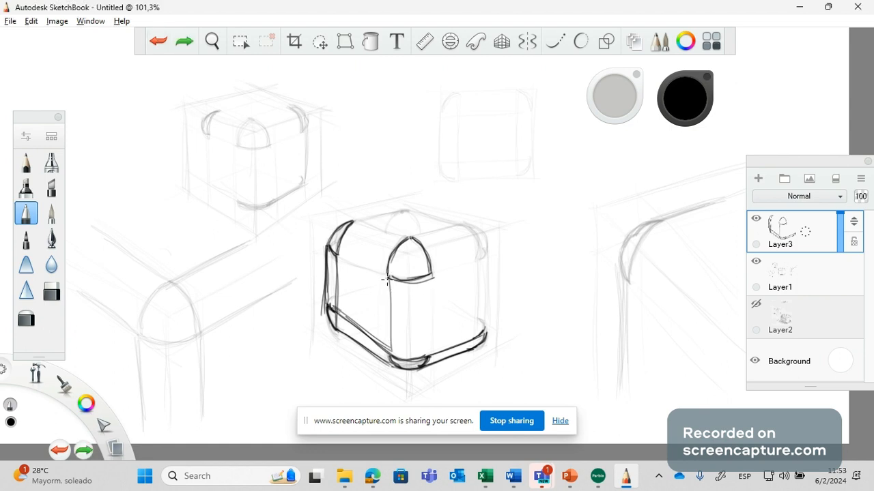
{"action": "mouse_move", "coordinate": [386, 280]}
{"action": "left_mouse_down"}
{"action": "mouse_move", "coordinate": [391, 356]}
{"action": "mouse_move", "coordinate": [434, 271]}
{"action": "mouse_move", "coordinate": [430, 357]}
{"action": "left_mouse_up"}
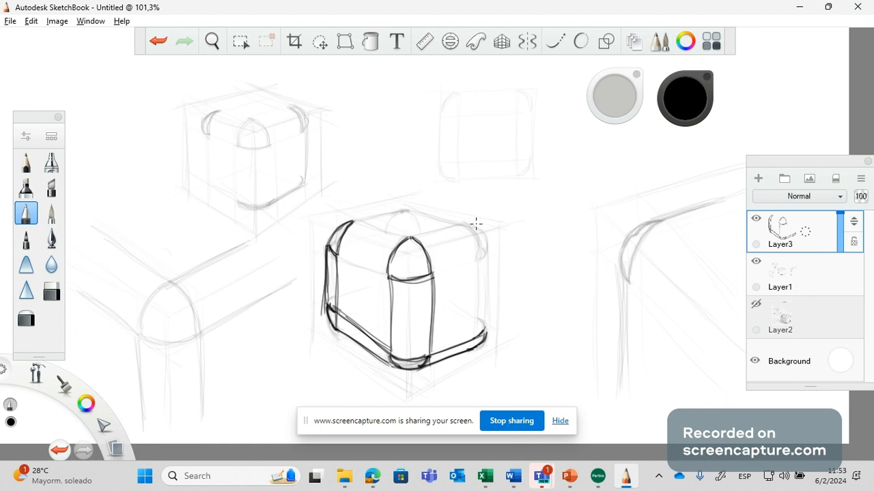
Step: Ink the arcs of the large cube's right top corner and the two lines joining it to the front corner
{"action": "left_click_drag", "start_coordinate": [486, 253], "coordinate": [473, 223]}
{"action": "mouse_move", "coordinate": [487, 258]}
{"action": "left_mouse_down"}
{"action": "mouse_move", "coordinate": [474, 225]}
{"action": "mouse_move", "coordinate": [479, 258]}
{"action": "left_mouse_up"}
{"action": "left_click_drag", "start_coordinate": [432, 277], "coordinate": [487, 259]}
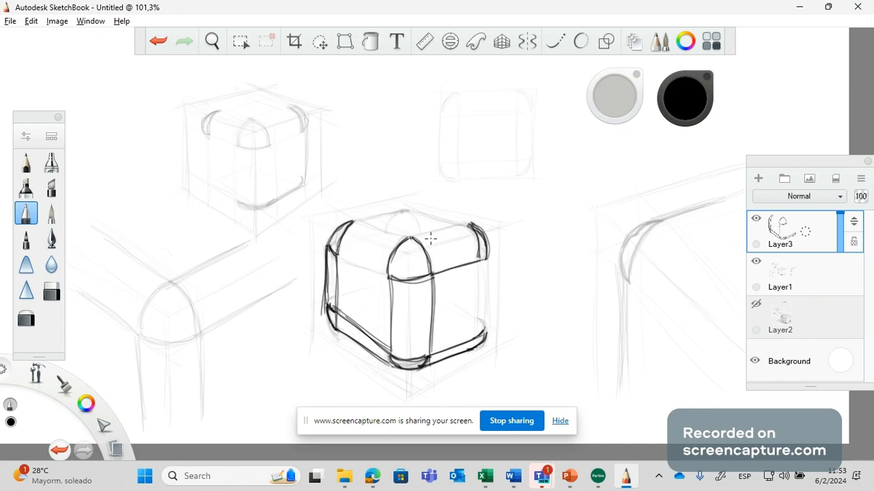
{"action": "mouse_move", "coordinate": [467, 225]}
{"action": "left_mouse_down"}
{"action": "mouse_move", "coordinate": [415, 238]}
{"action": "mouse_move", "coordinate": [472, 223]}
{"action": "left_mouse_up"}
Step: Ink the large cube's right vertical edge and complete the back and left edge lines around its top face
{"action": "left_click_drag", "start_coordinate": [486, 262], "coordinate": [485, 322]}
{"action": "left_click_drag", "start_coordinate": [487, 263], "coordinate": [484, 339]}
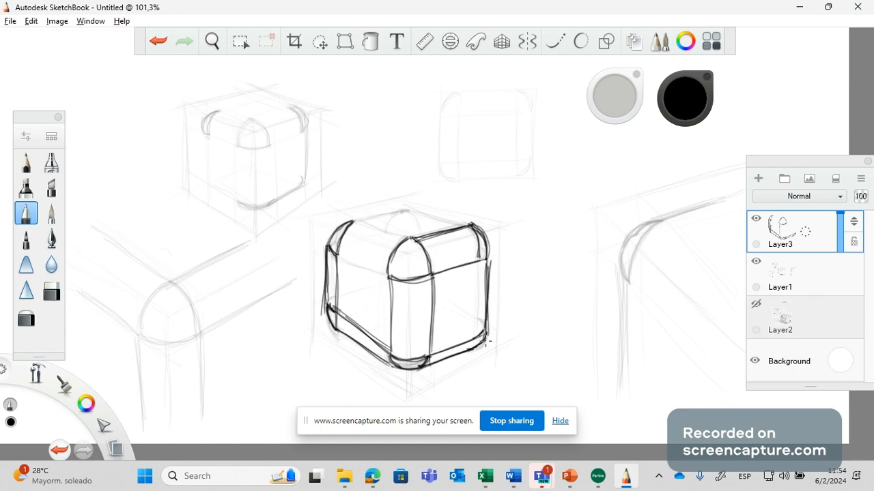
{"action": "mouse_move", "coordinate": [402, 211]}
{"action": "left_mouse_down"}
{"action": "mouse_move", "coordinate": [356, 219]}
{"action": "mouse_move", "coordinate": [415, 212]}
{"action": "mouse_move", "coordinate": [347, 223]}
{"action": "left_mouse_up"}
{"action": "left_click_drag", "start_coordinate": [403, 211], "coordinate": [479, 226]}
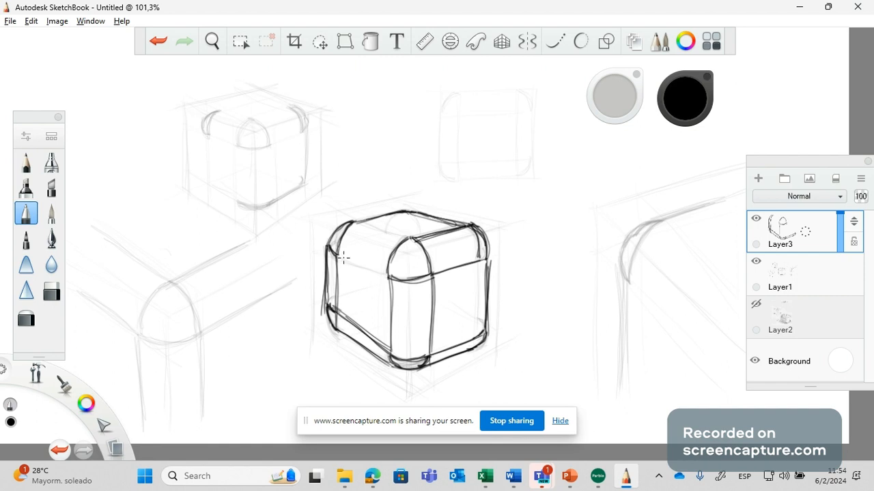
{"action": "left_click_drag", "start_coordinate": [336, 251], "coordinate": [392, 276]}
{"action": "mouse_move", "coordinate": [408, 239]}
{"action": "left_mouse_down"}
{"action": "mouse_move", "coordinate": [357, 222]}
{"action": "mouse_move", "coordinate": [410, 239]}
{"action": "left_mouse_up"}
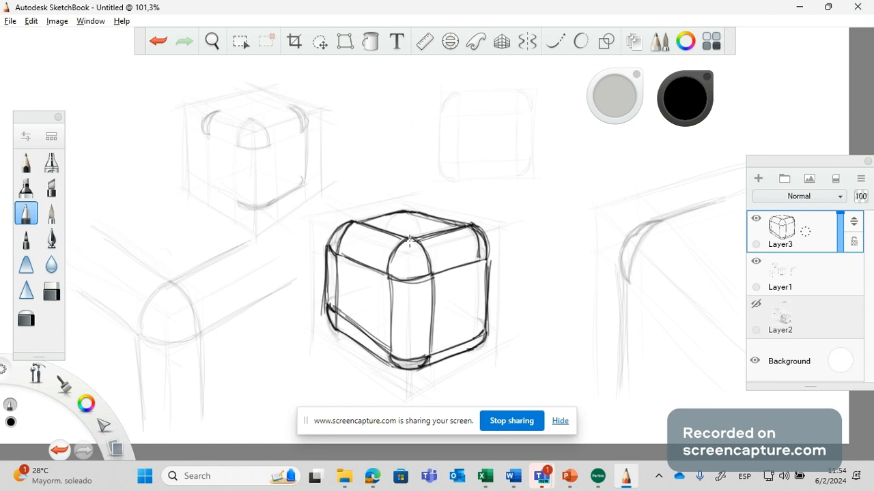
{"action": "mouse_move", "coordinate": [410, 239]}
{"action": "left_mouse_down"}
{"action": "mouse_move", "coordinate": [346, 223]}
{"action": "mouse_move", "coordinate": [414, 210]}
{"action": "left_mouse_up"}
Step: Hatch the large cube's left face with diagonal strokes and thicken the outline along its bottom edges
{"action": "mouse_move", "coordinate": [333, 315]}
{"action": "left_mouse_down"}
{"action": "mouse_move", "coordinate": [344, 290]}
{"action": "mouse_move", "coordinate": [369, 328]}
{"action": "mouse_move", "coordinate": [349, 266]}
{"action": "mouse_move", "coordinate": [377, 299]}
{"action": "mouse_move", "coordinate": [389, 282]}
{"action": "mouse_move", "coordinate": [338, 311]}
{"action": "mouse_move", "coordinate": [338, 256]}
{"action": "left_mouse_up"}
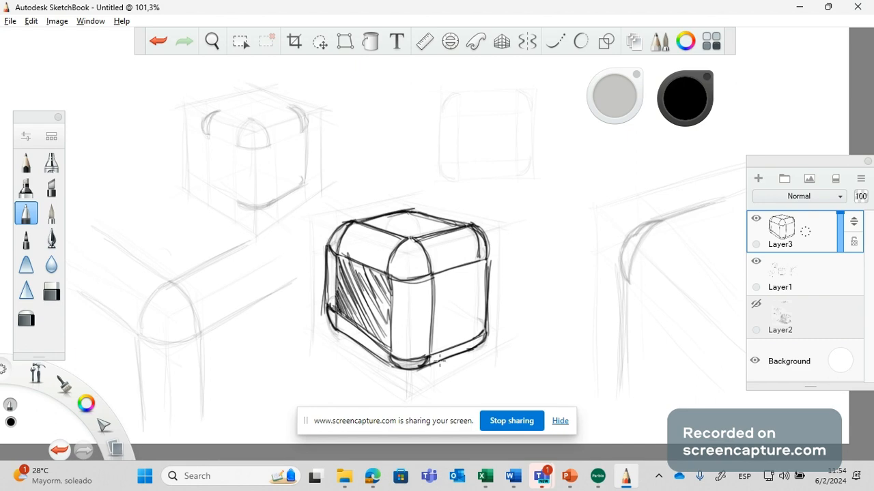
{"action": "left_click_drag", "start_coordinate": [471, 352], "coordinate": [418, 369]}
{"action": "mouse_move", "coordinate": [473, 352]}
{"action": "left_mouse_down"}
{"action": "mouse_move", "coordinate": [428, 367]}
{"action": "mouse_move", "coordinate": [476, 351]}
{"action": "left_mouse_up"}
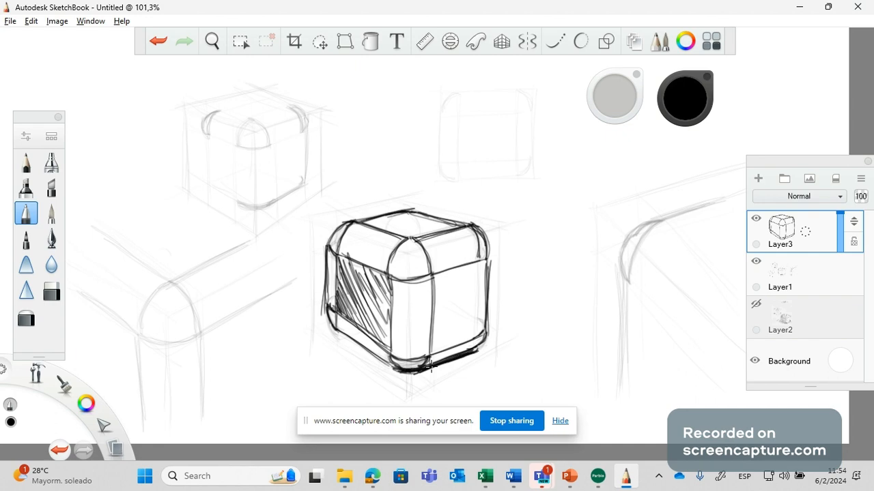
{"action": "mouse_move", "coordinate": [430, 366]}
{"action": "left_mouse_down"}
{"action": "mouse_move", "coordinate": [407, 371]}
{"action": "mouse_move", "coordinate": [338, 333]}
{"action": "left_mouse_up"}
{"action": "left_click_drag", "start_coordinate": [396, 369], "coordinate": [338, 332]}
{"action": "left_click_drag", "start_coordinate": [401, 367], "coordinate": [338, 332]}
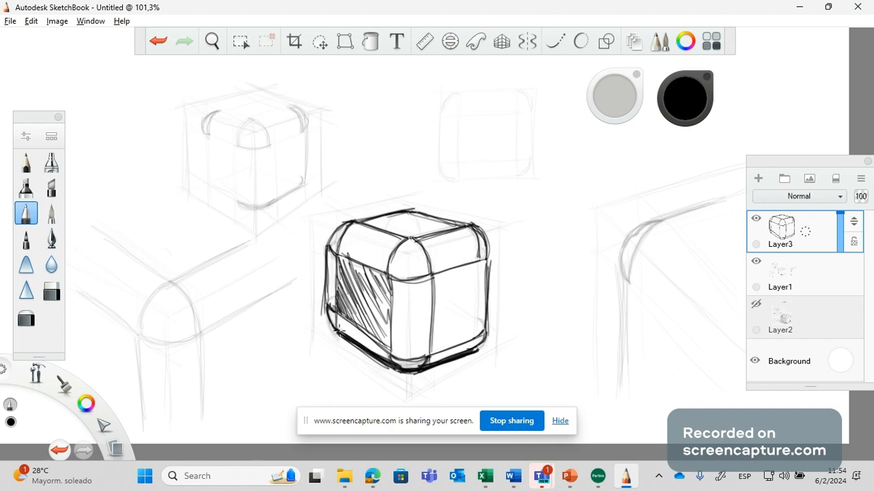
{"action": "left_click_drag", "start_coordinate": [380, 362], "coordinate": [326, 317]}
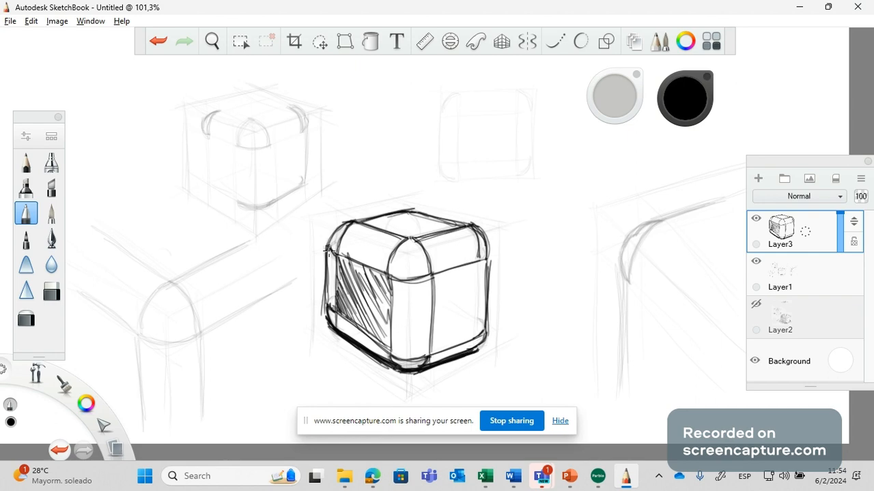
Step: Thicken the large cube's left and bottom left contours and reinforce the outer curve of its right top corner
{"action": "mouse_move", "coordinate": [328, 248]}
{"action": "left_mouse_down"}
{"action": "mouse_move", "coordinate": [328, 321]}
{"action": "mouse_move", "coordinate": [336, 287]}
{"action": "left_mouse_up"}
{"action": "mouse_move", "coordinate": [344, 225]}
{"action": "left_mouse_down"}
{"action": "mouse_move", "coordinate": [326, 280]}
{"action": "mouse_move", "coordinate": [387, 354]}
{"action": "left_mouse_up"}
{"action": "mouse_move", "coordinate": [333, 323]}
{"action": "left_mouse_down"}
{"action": "mouse_move", "coordinate": [403, 366]}
{"action": "mouse_move", "coordinate": [447, 360]}
{"action": "mouse_move", "coordinate": [419, 368]}
{"action": "left_mouse_up"}
{"action": "left_click_drag", "start_coordinate": [474, 346], "coordinate": [485, 337]}
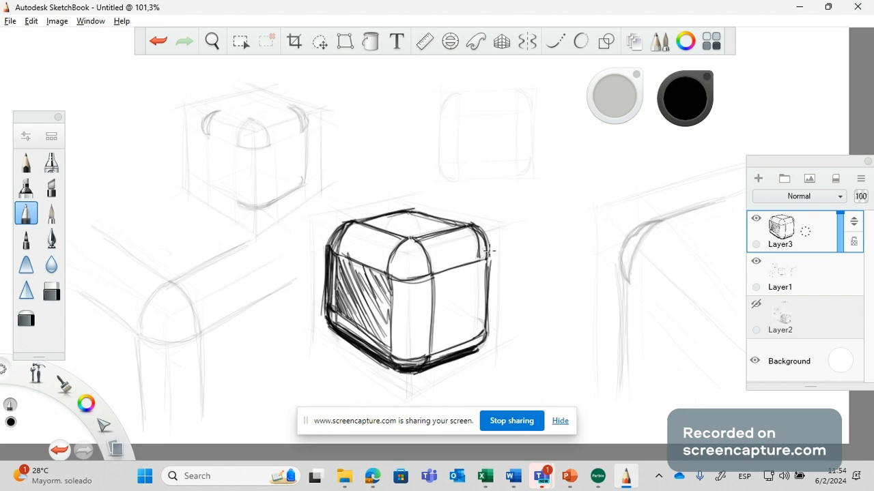
{"action": "left_click_drag", "start_coordinate": [487, 251], "coordinate": [468, 234]}
Step: Add light hatching to the large cube's rounded top left edge and reinforce the front vertical line and bottom edges
{"action": "left_click_drag", "start_coordinate": [335, 245], "coordinate": [379, 264]}
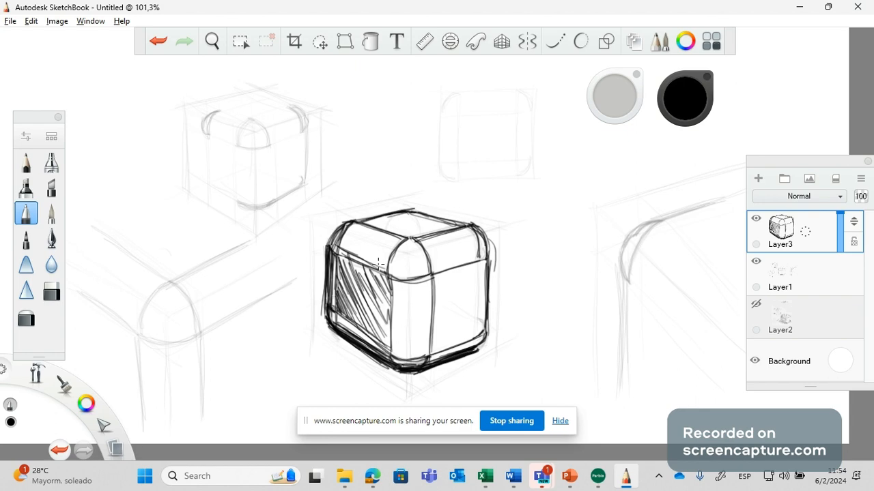
{"action": "mouse_move", "coordinate": [342, 234]}
{"action": "left_mouse_down"}
{"action": "mouse_move", "coordinate": [381, 243]}
{"action": "mouse_move", "coordinate": [370, 238]}
{"action": "left_mouse_up"}
{"action": "left_click_drag", "start_coordinate": [435, 275], "coordinate": [433, 336]}
{"action": "left_click_drag", "start_coordinate": [487, 342], "coordinate": [480, 350]}
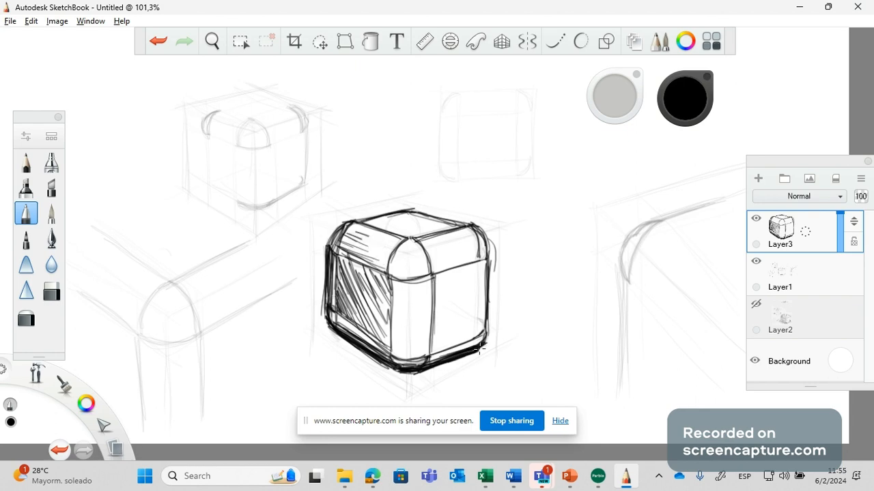
{"action": "left_click_drag", "start_coordinate": [339, 335], "coordinate": [381, 352]}
Step: Outline a cast shadow with rounded corners on the ground to the left of the large cube
{"action": "left_click_drag", "start_coordinate": [374, 373], "coordinate": [394, 371]}
{"action": "left_click_drag", "start_coordinate": [315, 363], "coordinate": [389, 369]}
{"action": "left_click_drag", "start_coordinate": [255, 301], "coordinate": [337, 372]}
{"action": "left_click_drag", "start_coordinate": [262, 310], "coordinate": [336, 360]}
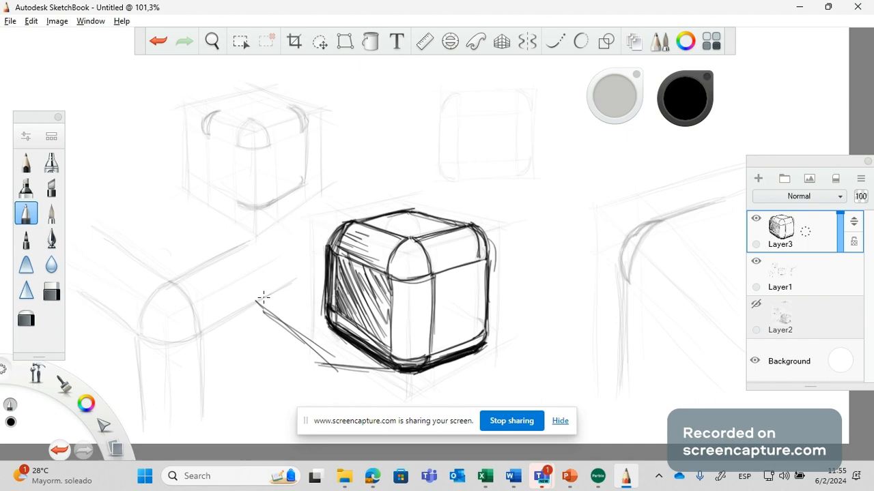
{"action": "left_click_drag", "start_coordinate": [256, 300], "coordinate": [340, 275]}
{"action": "mouse_move", "coordinate": [268, 316]}
{"action": "left_mouse_down"}
{"action": "mouse_move", "coordinate": [272, 295]}
{"action": "mouse_move", "coordinate": [326, 280]}
{"action": "left_mouse_up"}
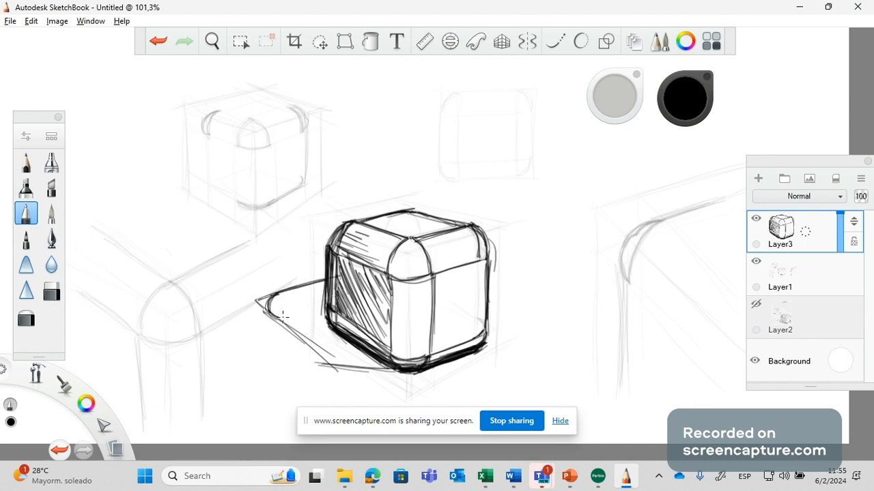
{"action": "mouse_move", "coordinate": [267, 311]}
{"action": "left_mouse_down"}
{"action": "mouse_move", "coordinate": [330, 357]}
{"action": "mouse_move", "coordinate": [324, 364]}
{"action": "left_mouse_up"}
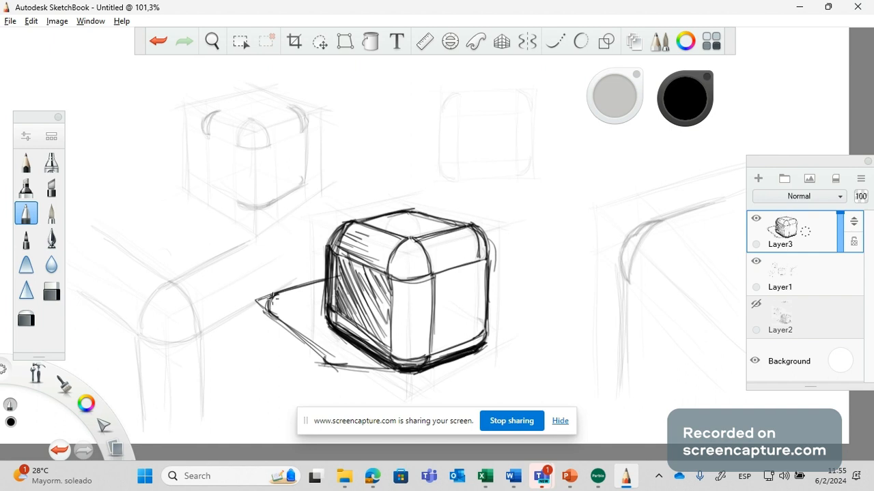
Step: Fill the large cube's cast shadow with dense diagonal hatching up to its bottom edge
{"action": "mouse_move", "coordinate": [272, 298]}
{"action": "left_mouse_down"}
{"action": "mouse_move", "coordinate": [271, 313]}
{"action": "mouse_move", "coordinate": [290, 287]}
{"action": "mouse_move", "coordinate": [309, 291]}
{"action": "mouse_move", "coordinate": [328, 280]}
{"action": "mouse_move", "coordinate": [331, 335]}
{"action": "left_mouse_up"}
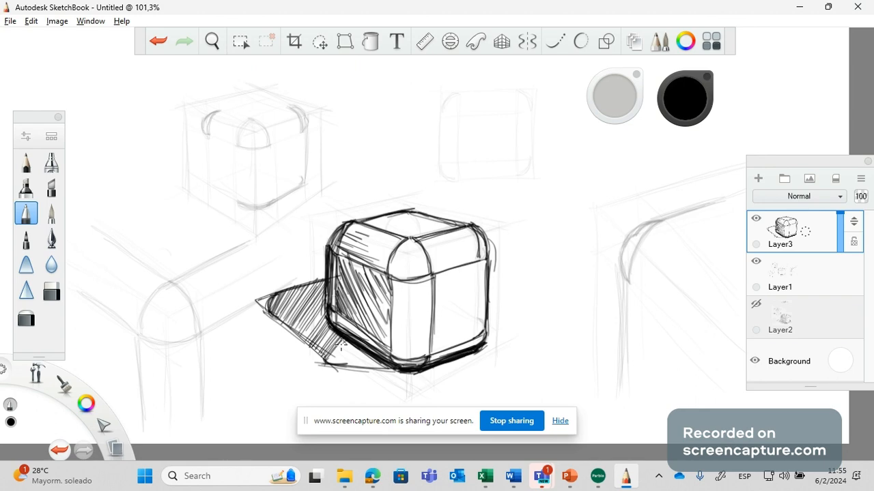
{"action": "mouse_move", "coordinate": [340, 345]}
{"action": "left_mouse_down"}
{"action": "mouse_move", "coordinate": [395, 371]}
{"action": "mouse_move", "coordinate": [333, 366]}
{"action": "left_mouse_up"}
{"action": "left_click_drag", "start_coordinate": [410, 369], "coordinate": [359, 372]}
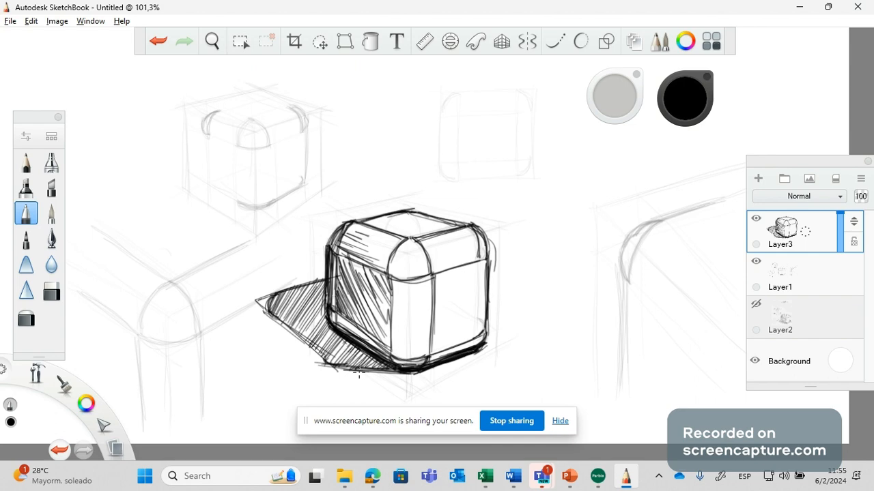
Step: Go over the large cube's corner arcs, vertical edges and top edges with additional strokes to strengthen its linework
{"action": "left_click_drag", "start_coordinate": [342, 248], "coordinate": [335, 253]}
{"action": "left_click_drag", "start_coordinate": [349, 220], "coordinate": [335, 252]}
{"action": "left_click_drag", "start_coordinate": [409, 241], "coordinate": [389, 328]}
{"action": "left_click_drag", "start_coordinate": [388, 274], "coordinate": [392, 349]}
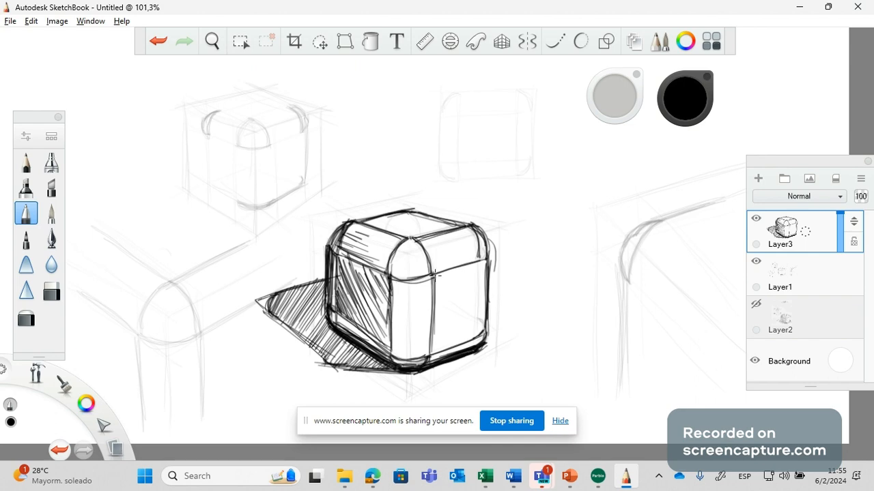
{"action": "mouse_move", "coordinate": [434, 275]}
{"action": "left_mouse_down"}
{"action": "mouse_move", "coordinate": [428, 361]}
{"action": "mouse_move", "coordinate": [476, 343]}
{"action": "left_mouse_up"}
{"action": "left_click_drag", "start_coordinate": [486, 261], "coordinate": [488, 338]}
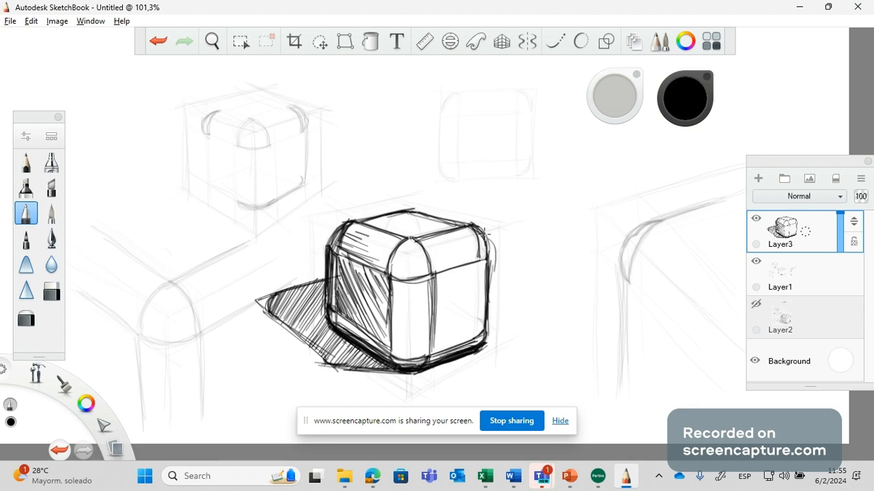
{"action": "left_click_drag", "start_coordinate": [472, 222], "coordinate": [486, 256]}
{"action": "left_click_drag", "start_coordinate": [410, 240], "coordinate": [454, 229]}
{"action": "mouse_move", "coordinate": [453, 221]}
{"action": "left_mouse_down"}
{"action": "mouse_move", "coordinate": [403, 206]}
{"action": "mouse_move", "coordinate": [354, 220]}
{"action": "left_mouse_up"}
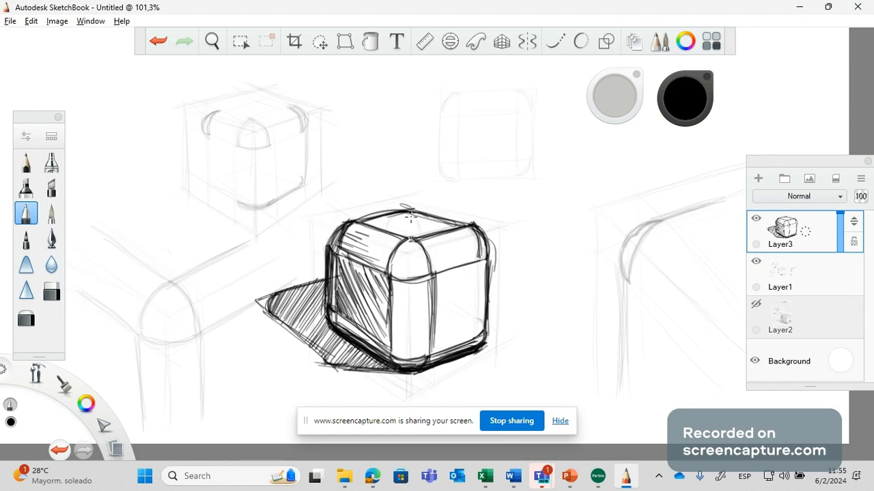
Step: Ink the rounded front, left and right top corners of the small cube
{"action": "left_click_drag", "start_coordinate": [238, 143], "coordinate": [252, 116]}
{"action": "mouse_move", "coordinate": [266, 146]}
{"action": "left_mouse_down"}
{"action": "mouse_move", "coordinate": [239, 144]}
{"action": "mouse_move", "coordinate": [267, 145]}
{"action": "left_mouse_up"}
{"action": "left_click_drag", "start_coordinate": [207, 134], "coordinate": [214, 111]}
{"action": "mouse_move", "coordinate": [305, 133]}
{"action": "left_mouse_down"}
{"action": "mouse_move", "coordinate": [297, 109]}
{"action": "mouse_move", "coordinate": [301, 134]}
{"action": "left_mouse_up"}
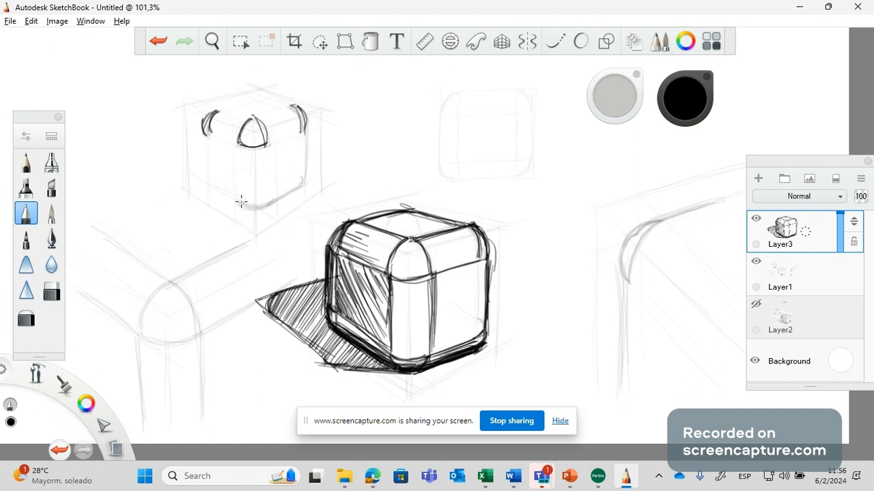